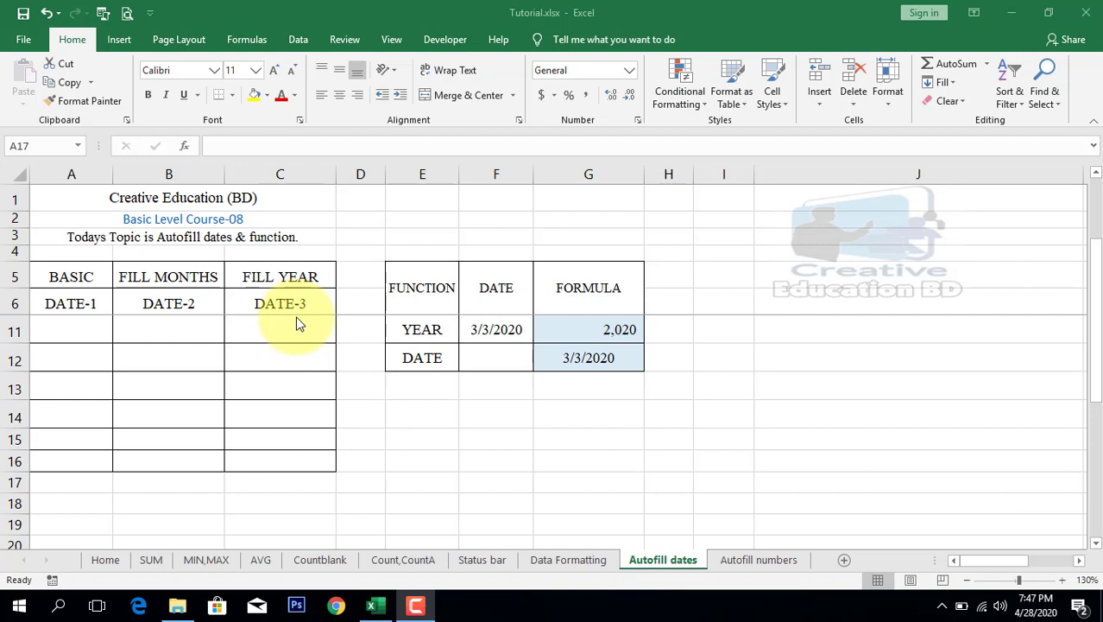
Clear the contents of the FORMULA column cells G7 to G12 in the function table.
click(236, 236)
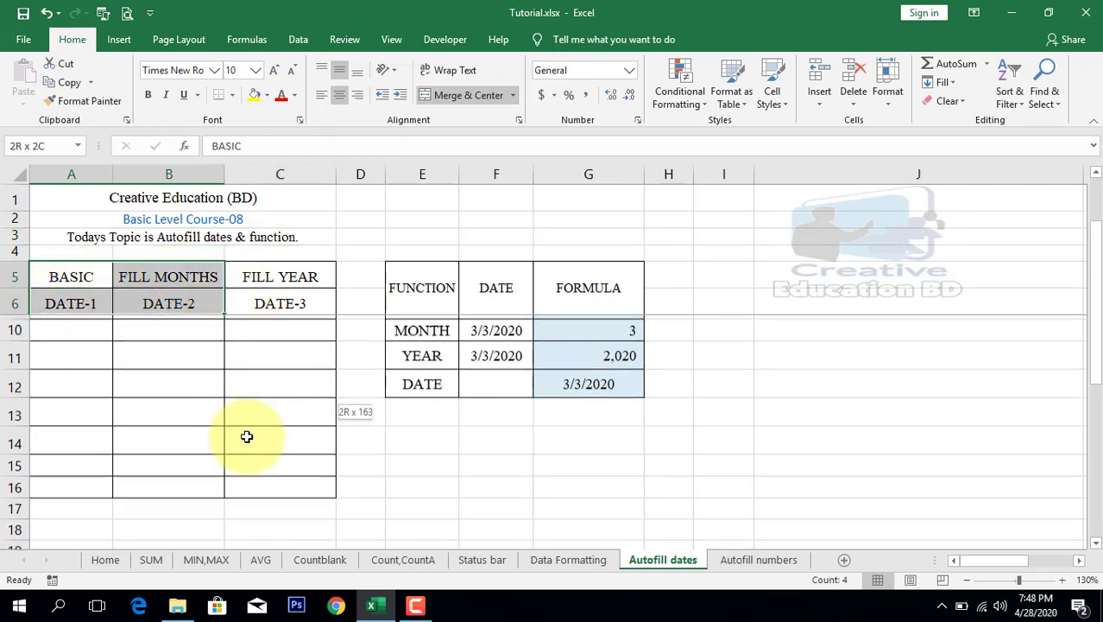
drag(73, 282, 261, 480)
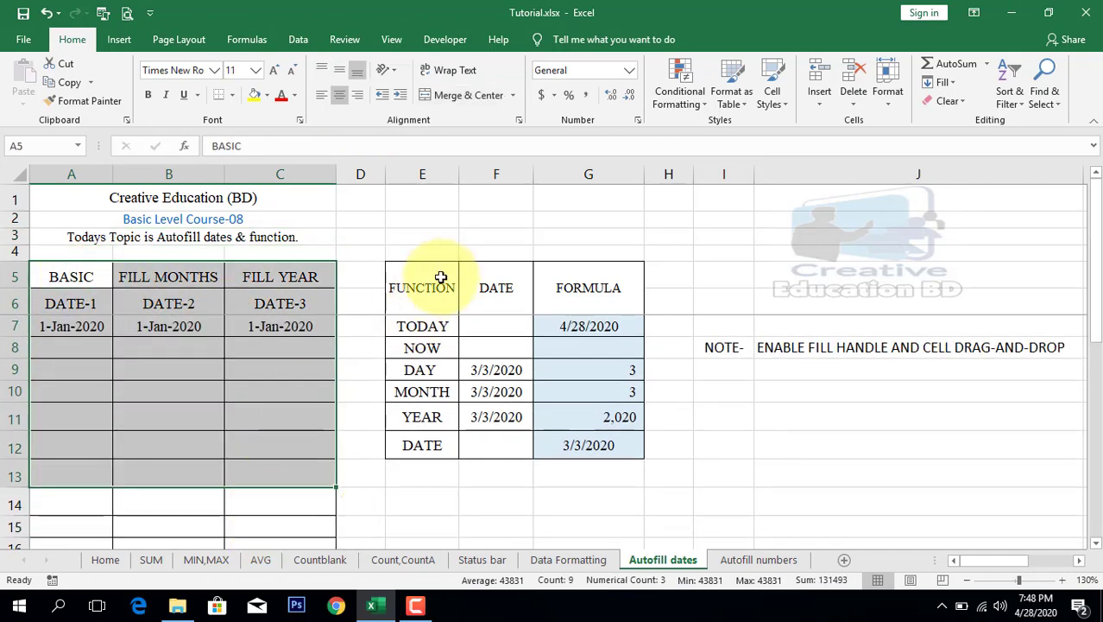
drag(441, 276, 591, 444)
drag(607, 328, 607, 435)
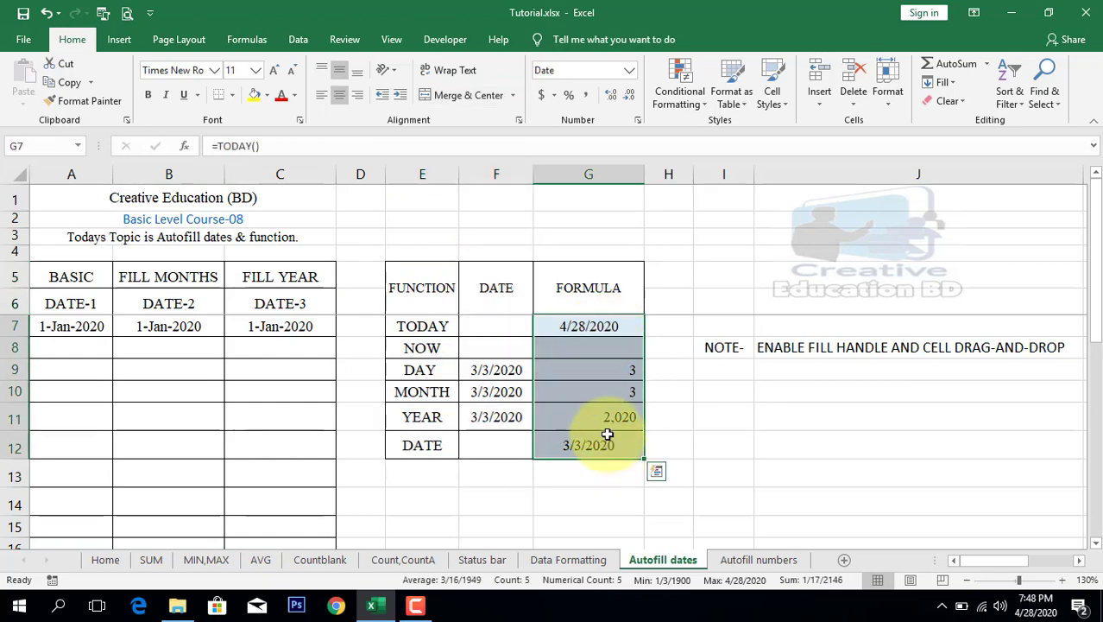
key(Delete)
Check the fill handle and cell drag-and-drop setting in the advanced editing options, as named in the note in J8.
click(93, 328)
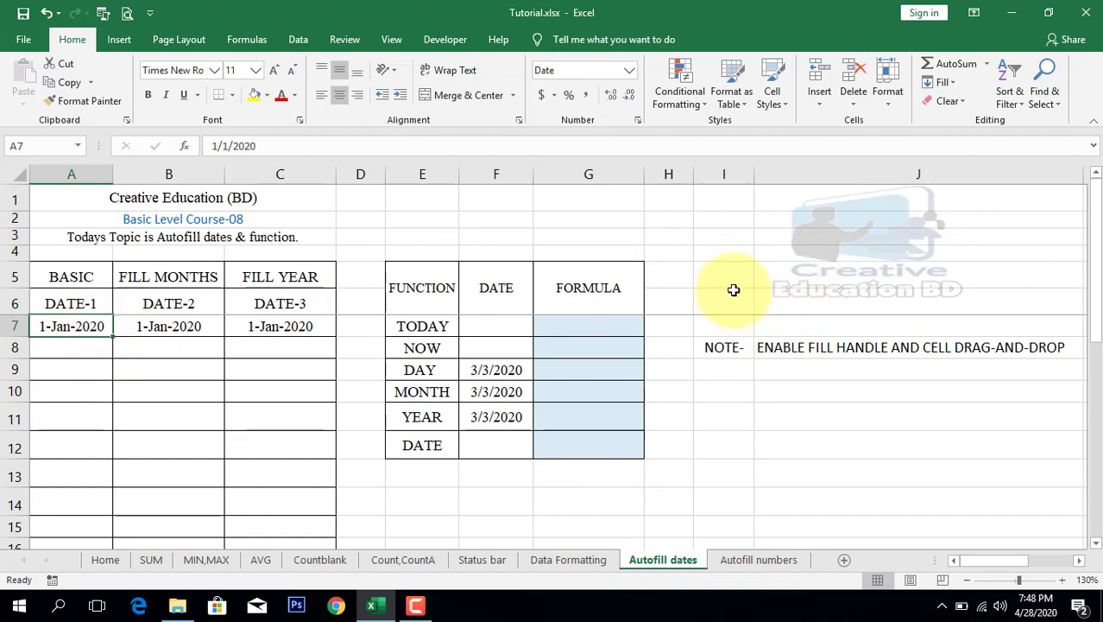
click(715, 346)
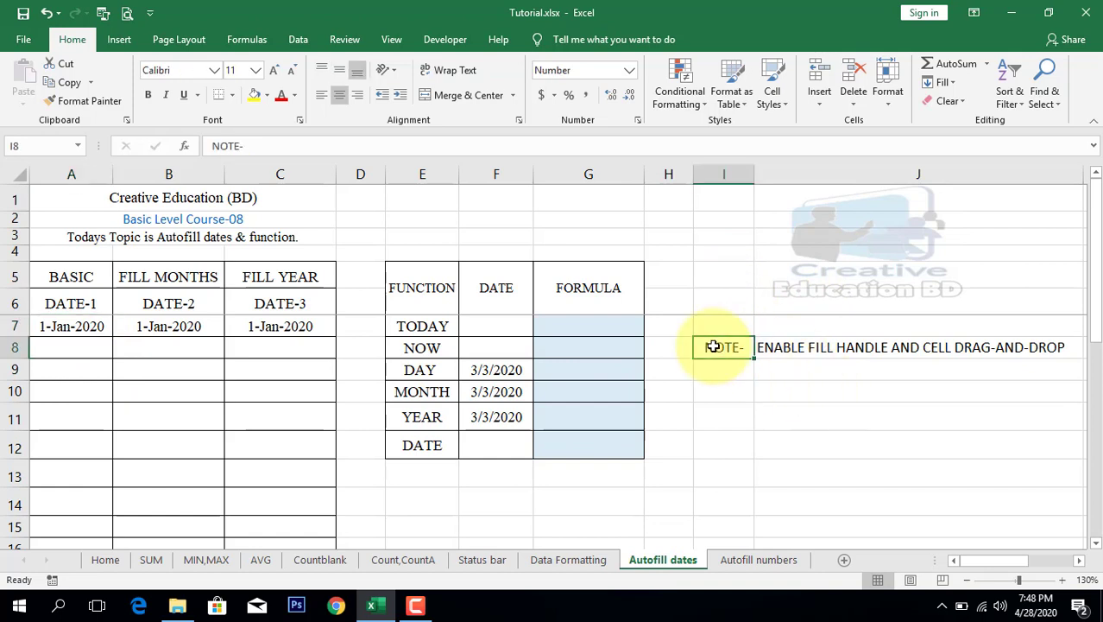
click(820, 343)
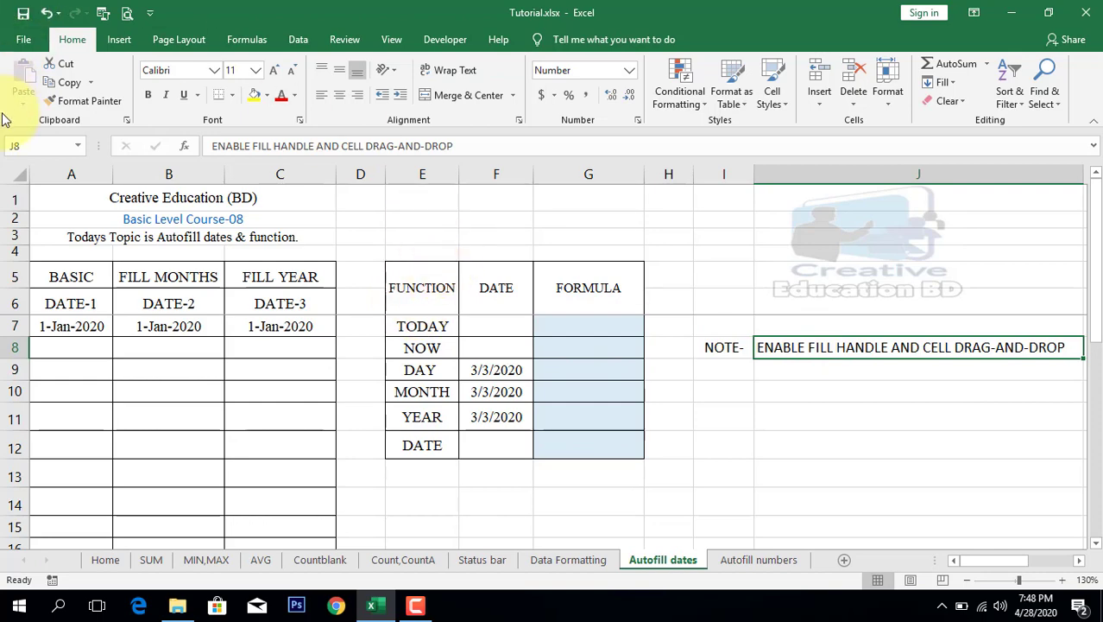
click(25, 41)
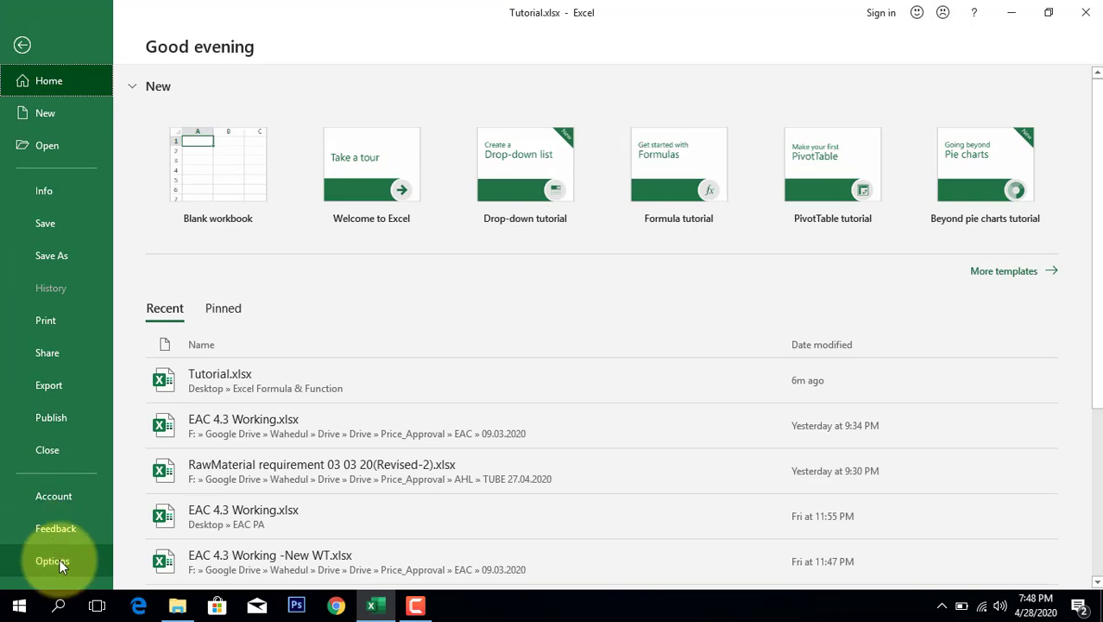
key(Escape)
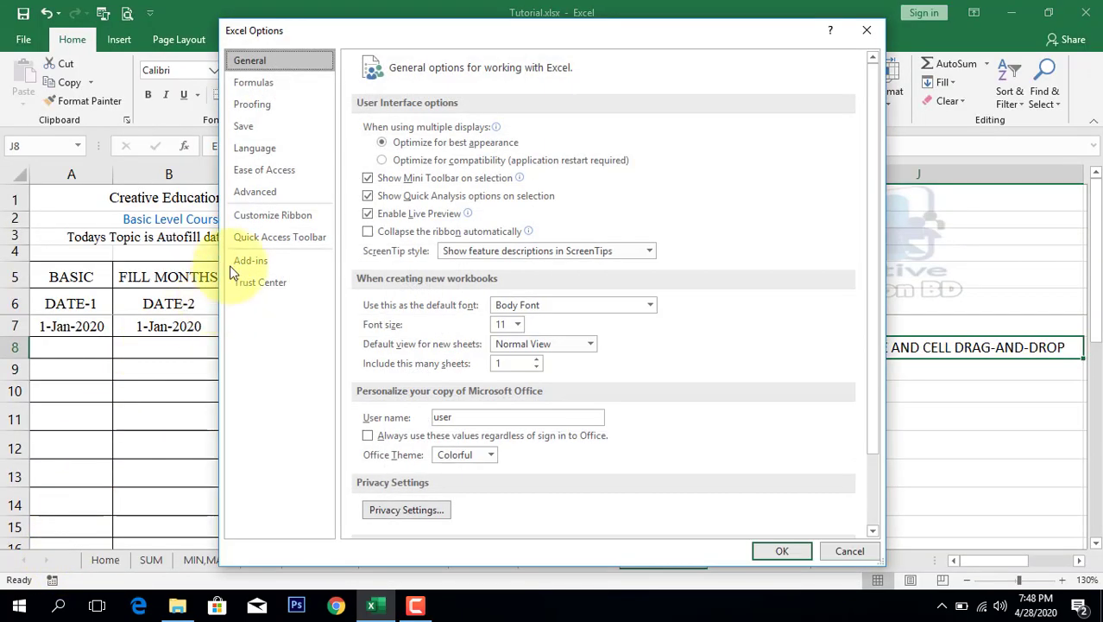
click(276, 192)
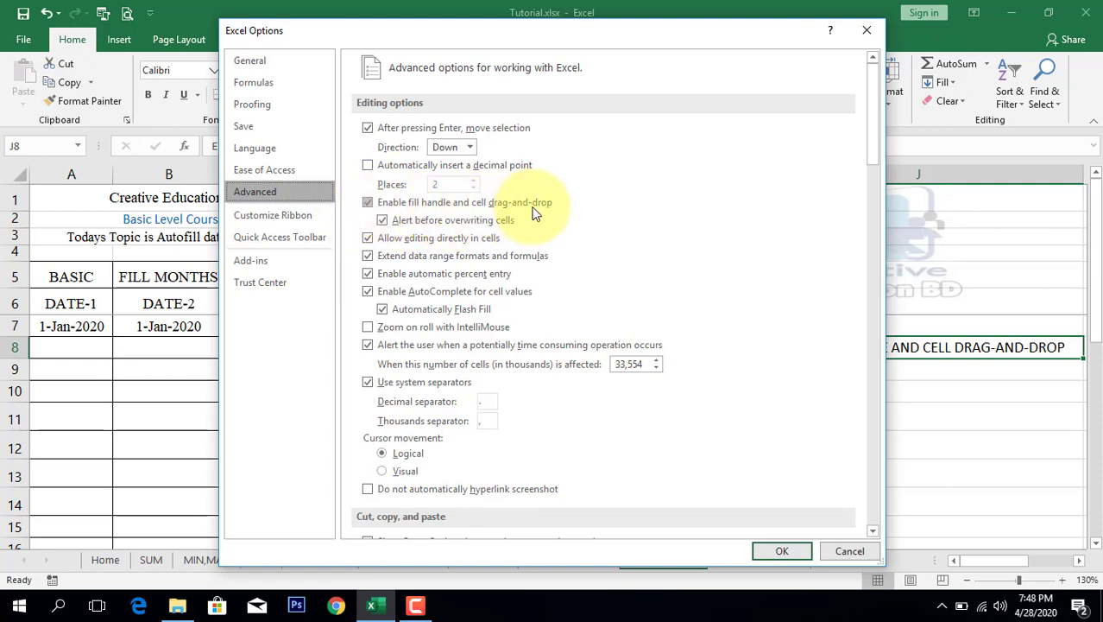
click(783, 551)
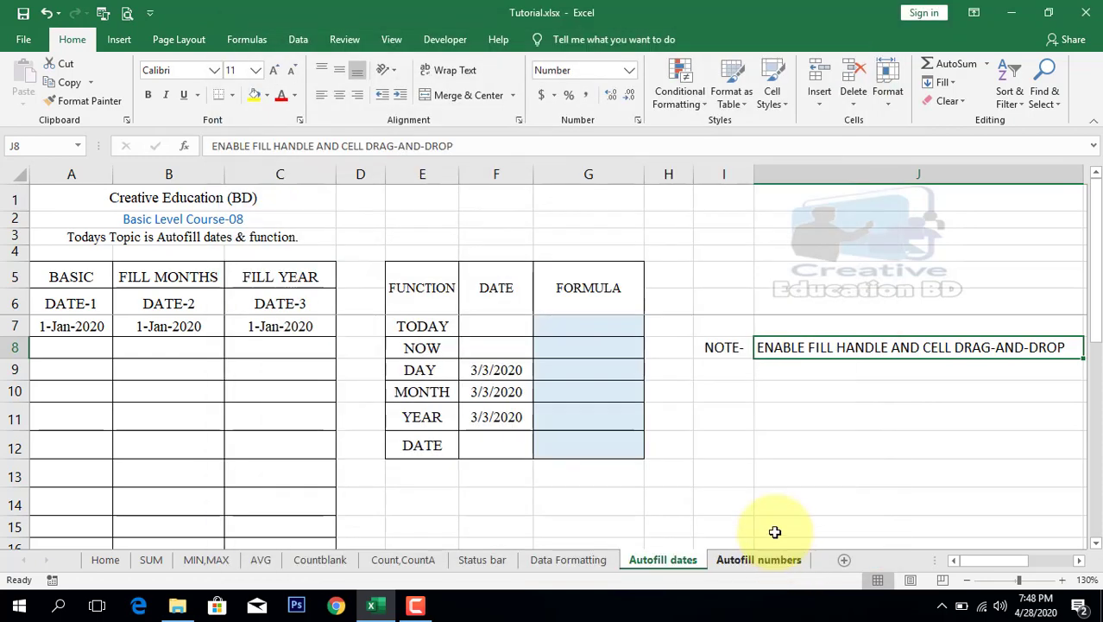
Autofill the DATE-1 column with daily dates from A7 down to A15.
click(89, 327)
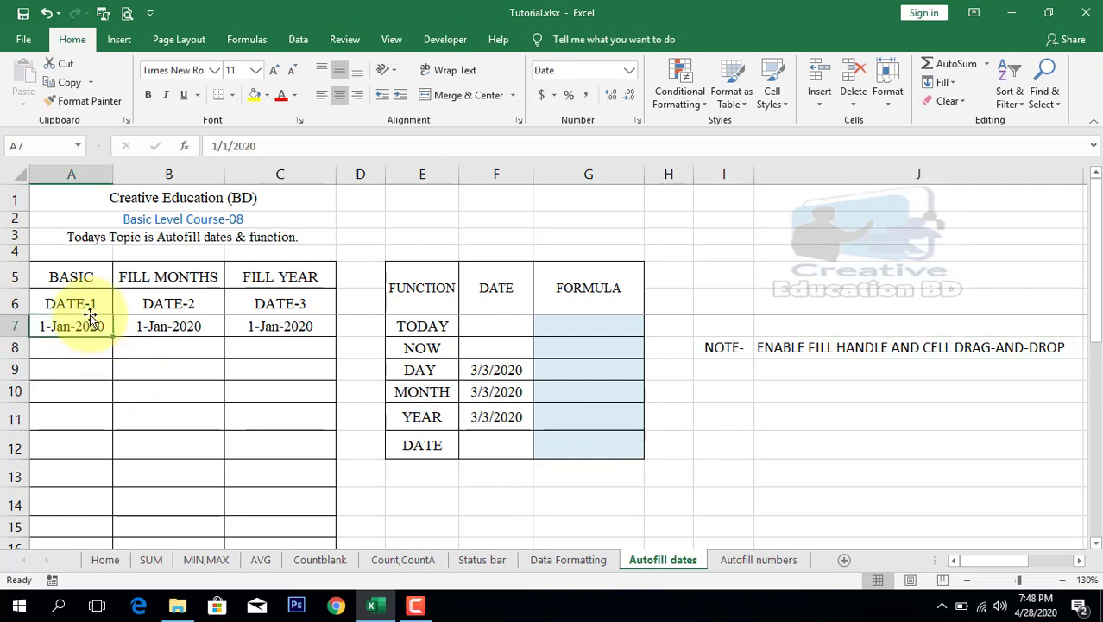
click(80, 267)
drag(82, 274, 84, 333)
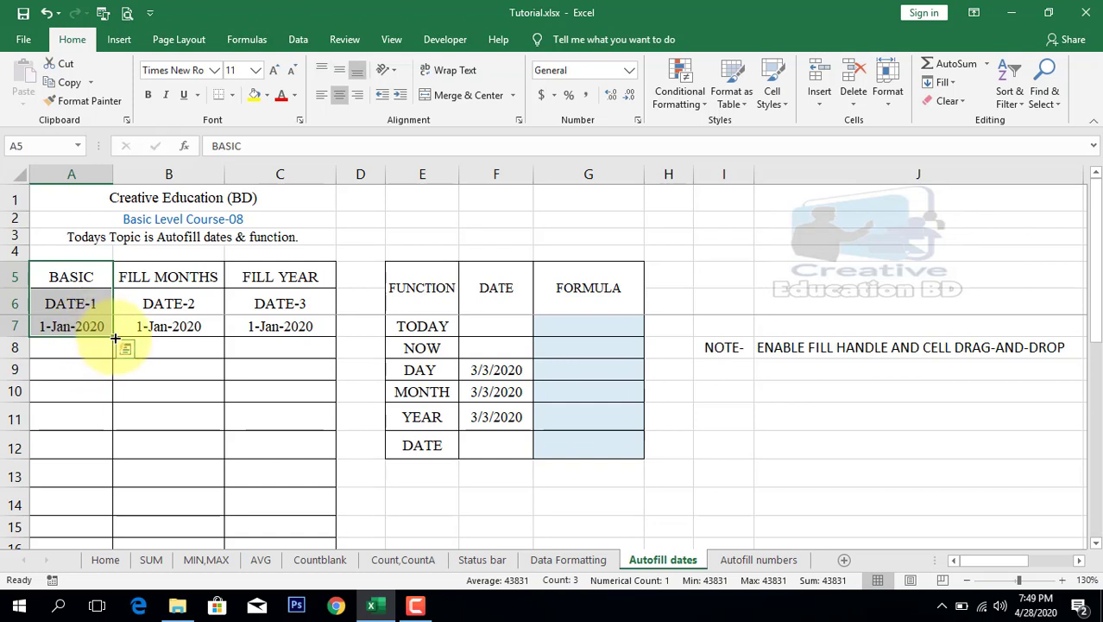
click(88, 325)
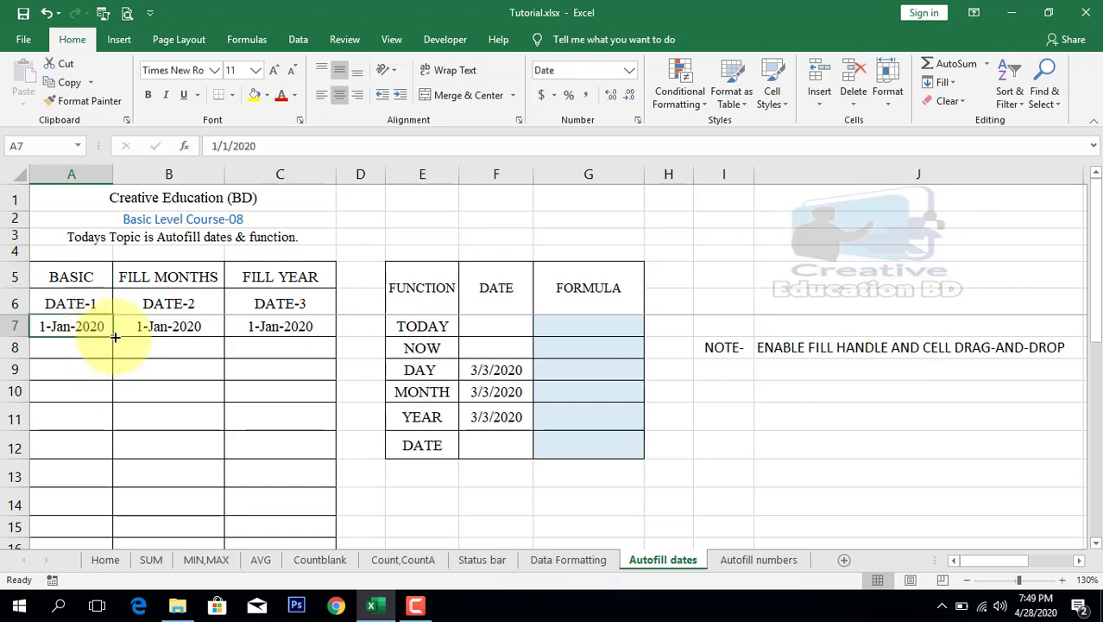
drag(115, 337, 115, 337)
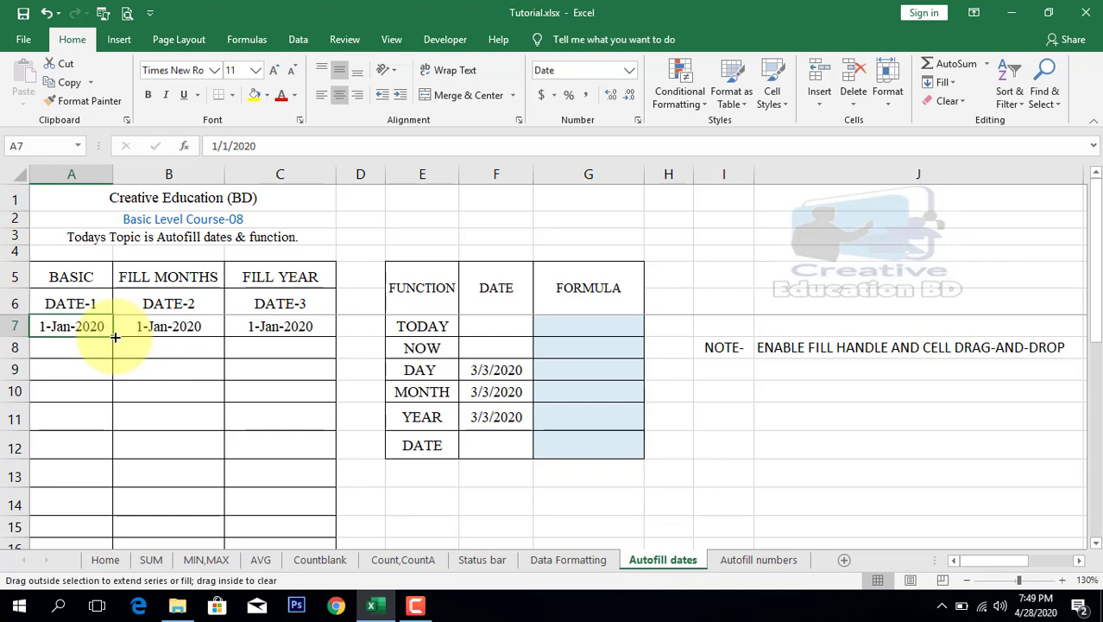
drag(115, 337, 103, 527)
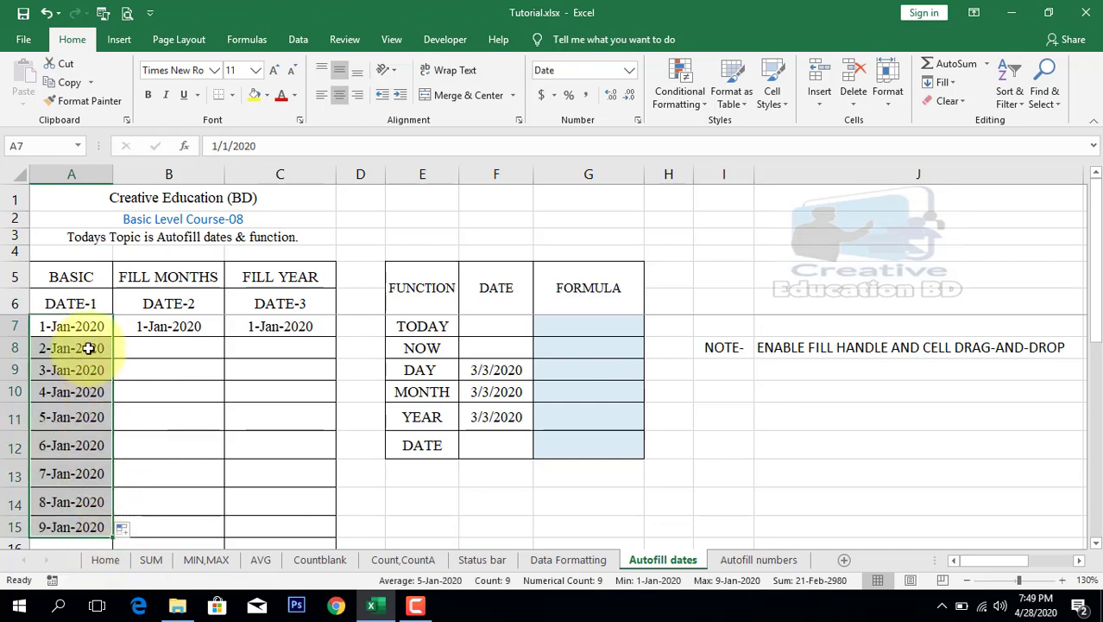
drag(79, 322, 81, 525)
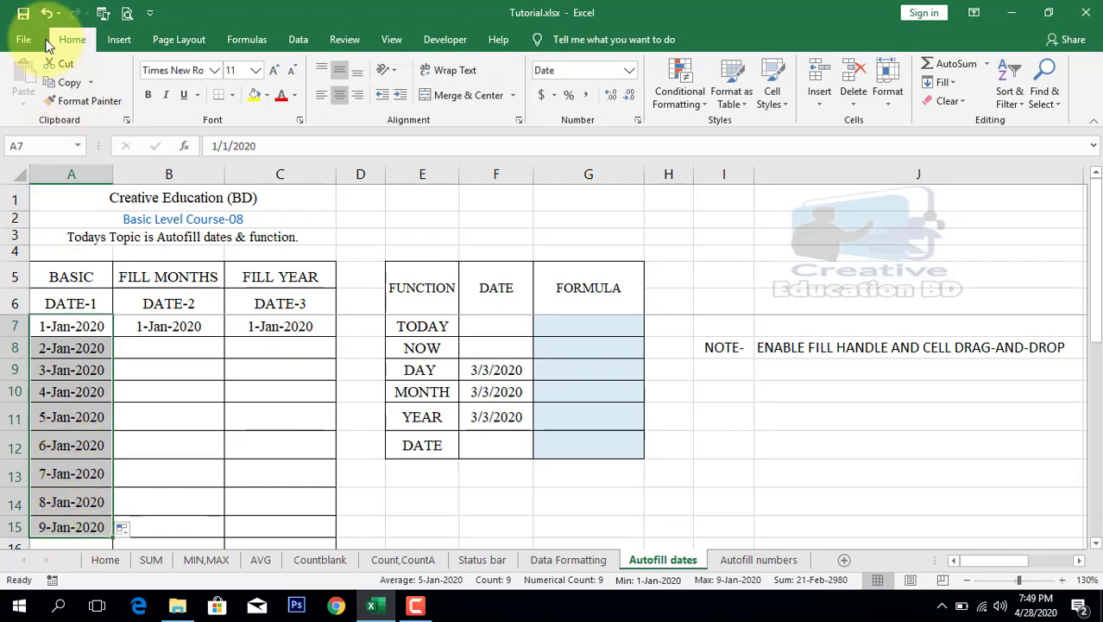
Turn off the advanced option "Enable fill handle and cell drag-and-drop" and check cell A7 for its fill handle.
click(29, 40)
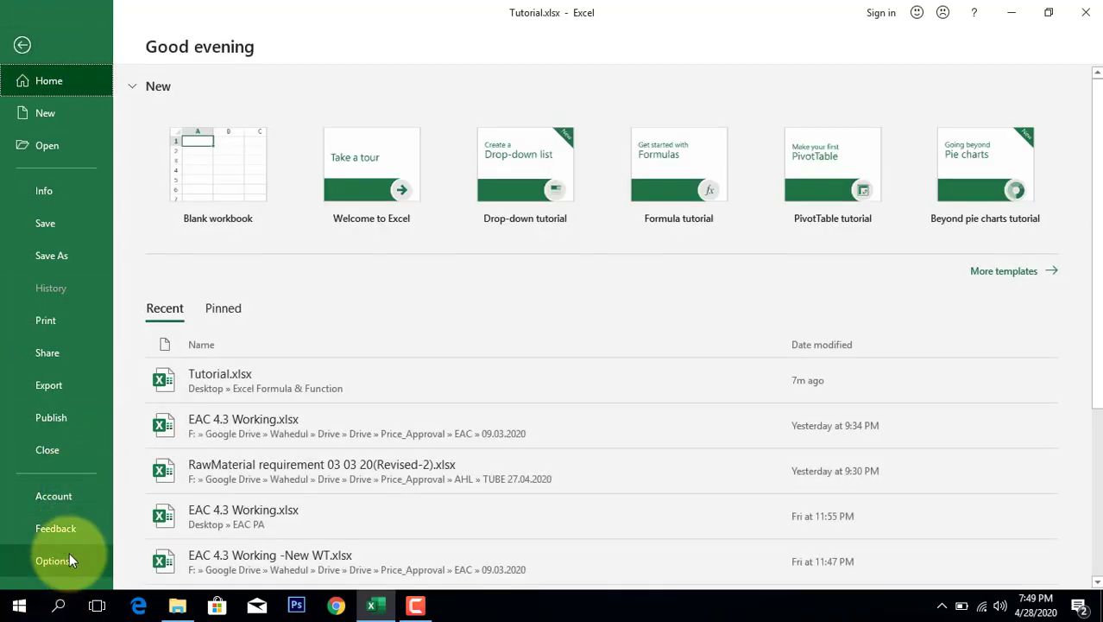
click(66, 561)
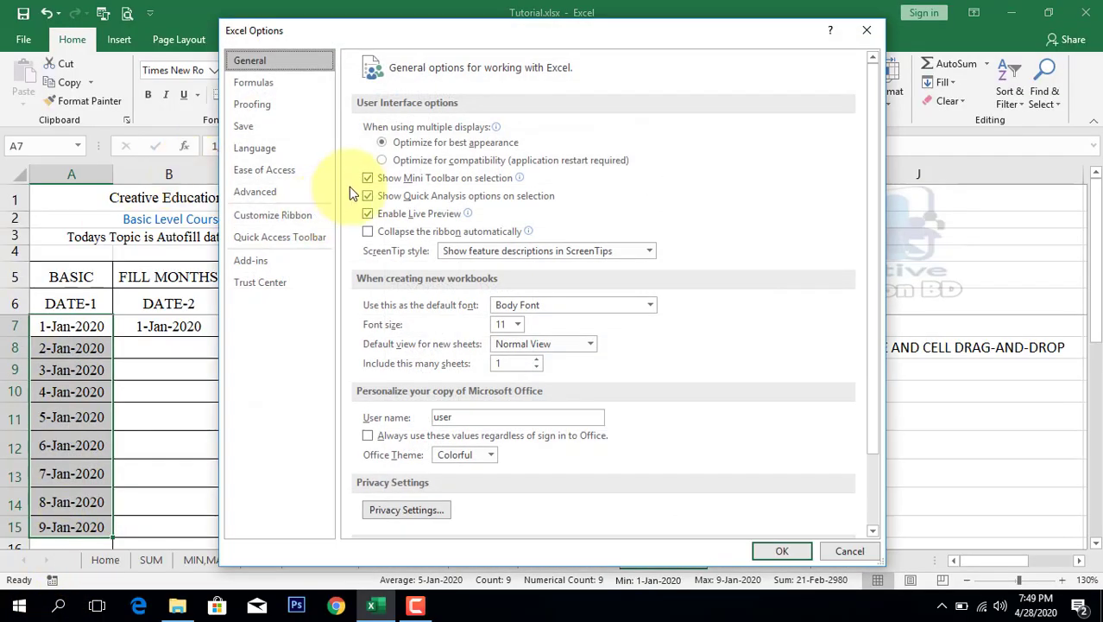
click(283, 189)
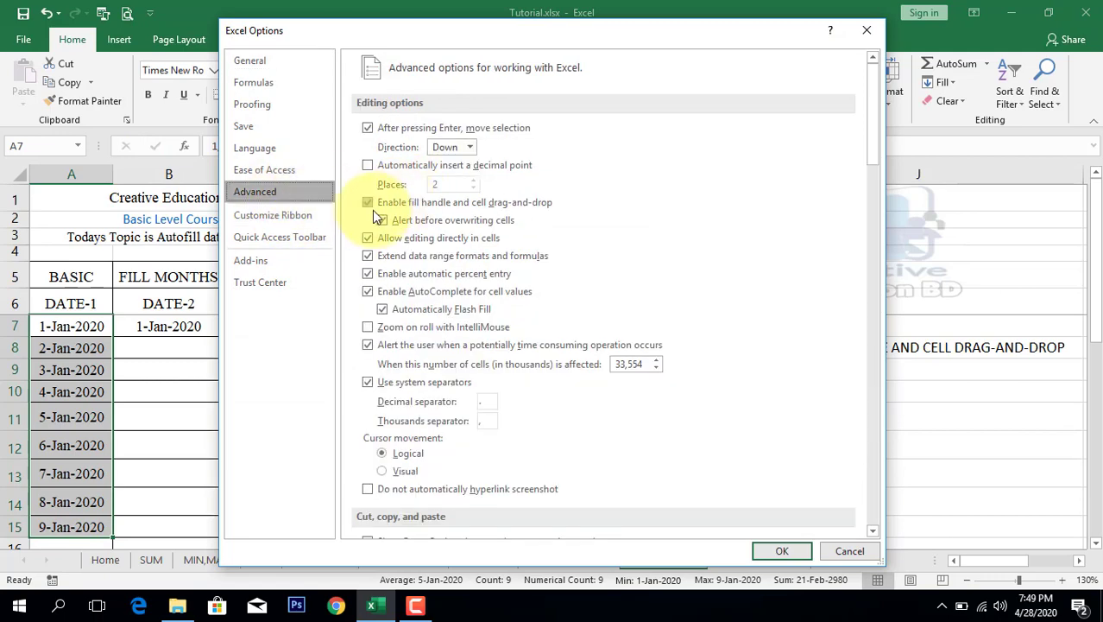
click(368, 202)
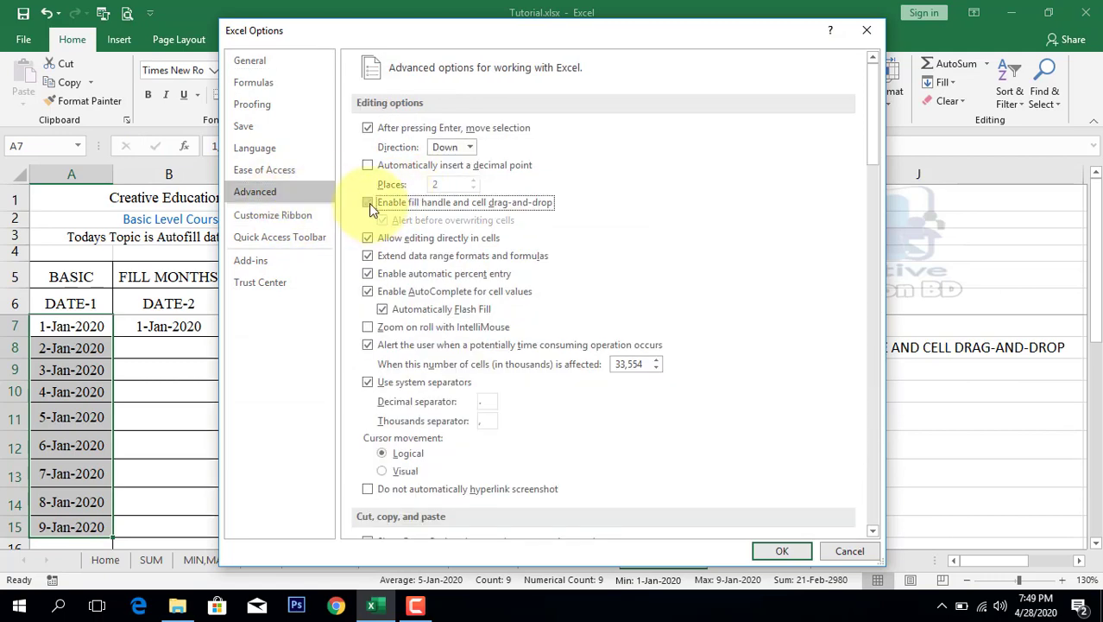
click(784, 551)
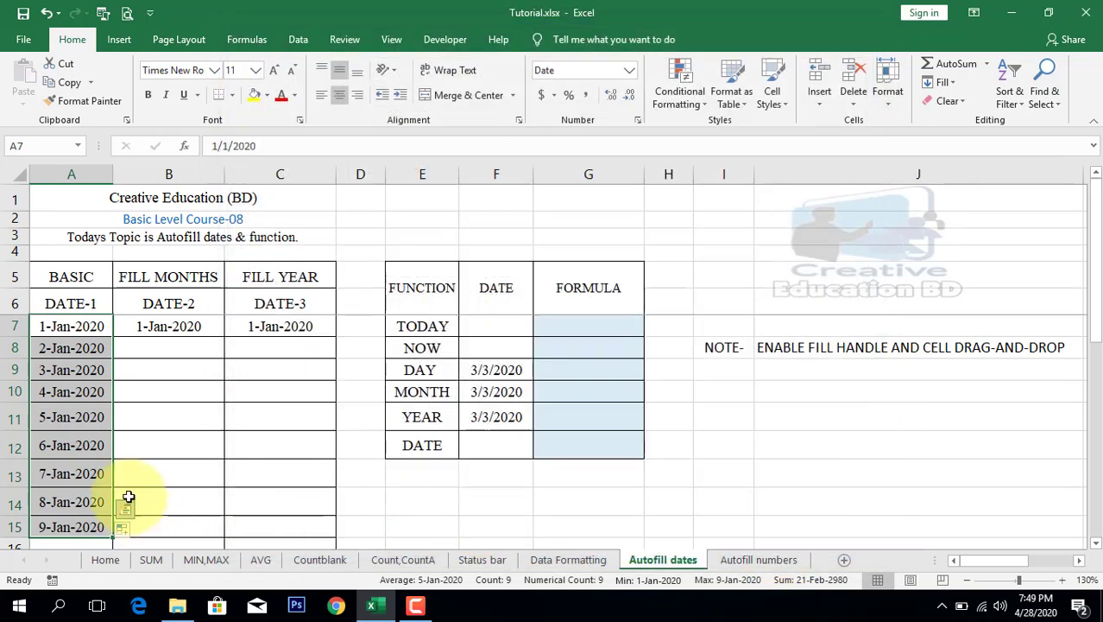
click(101, 329)
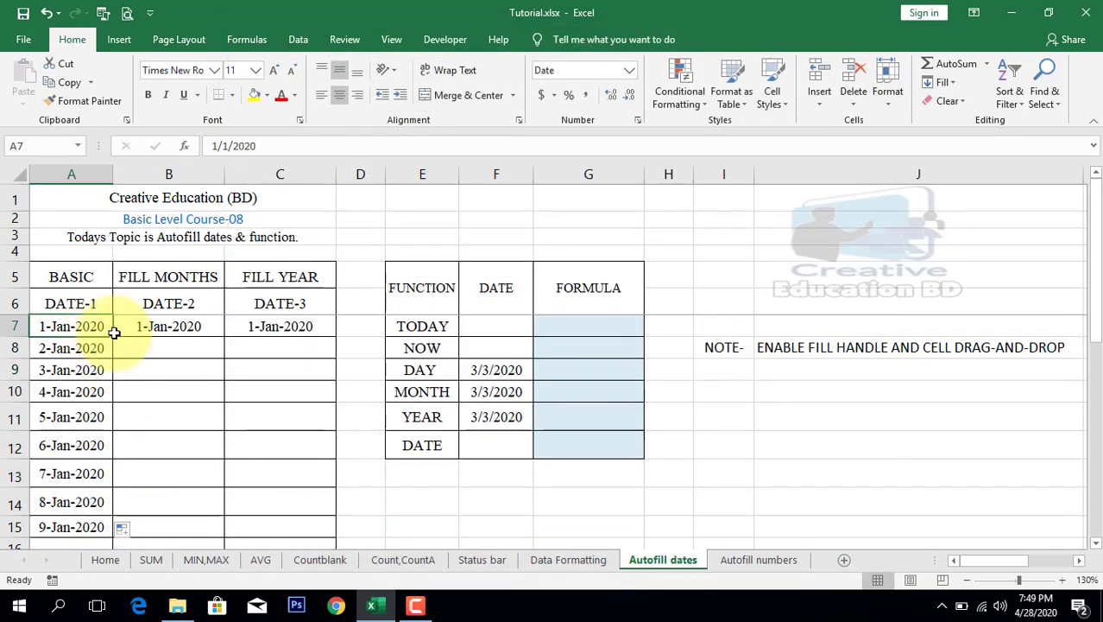
Turn the advanced option "Enable fill handle and cell drag-and-drop" back on.
click(23, 40)
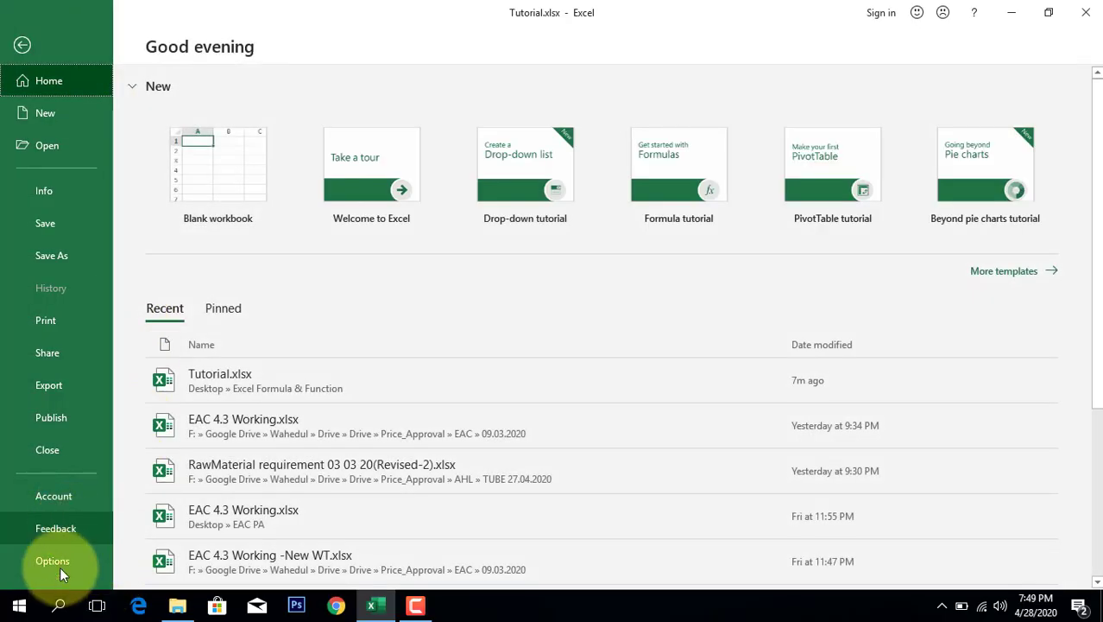
click(59, 561)
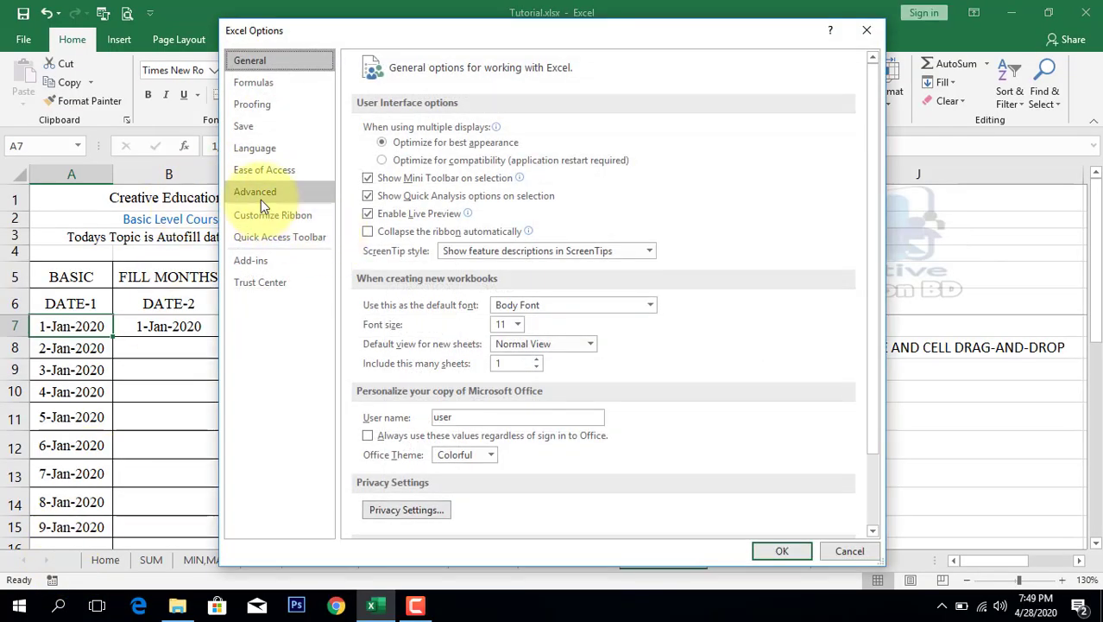
click(261, 194)
click(368, 202)
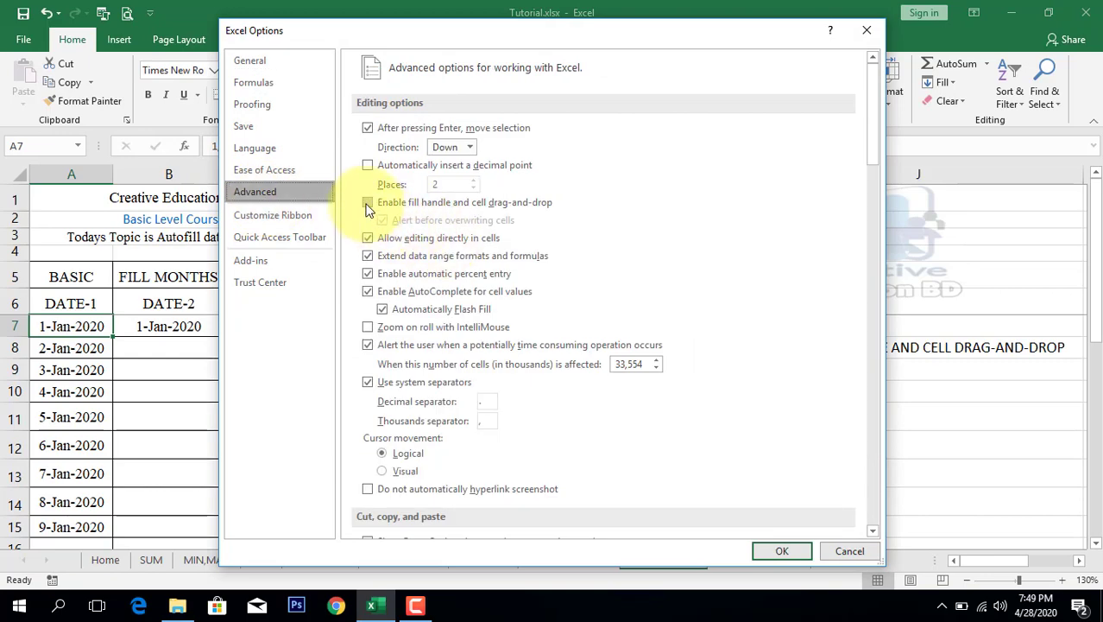
click(781, 555)
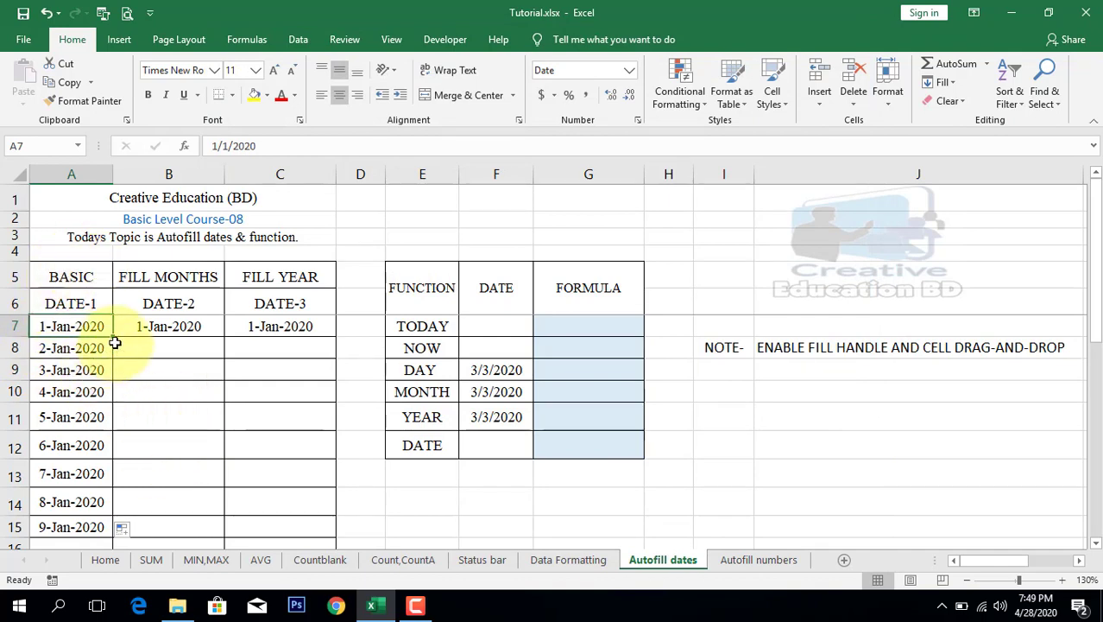
Autofill the DATE-1 column with daily dates from A7 down to A36.
drag(115, 337, 115, 520)
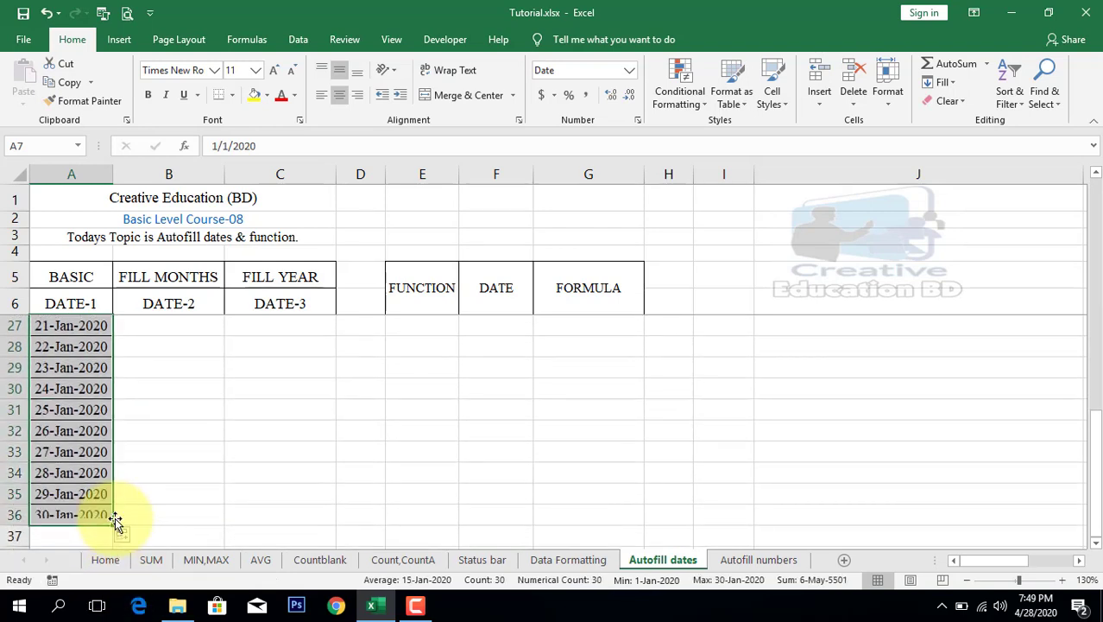
scroll(58, 515, up, 3)
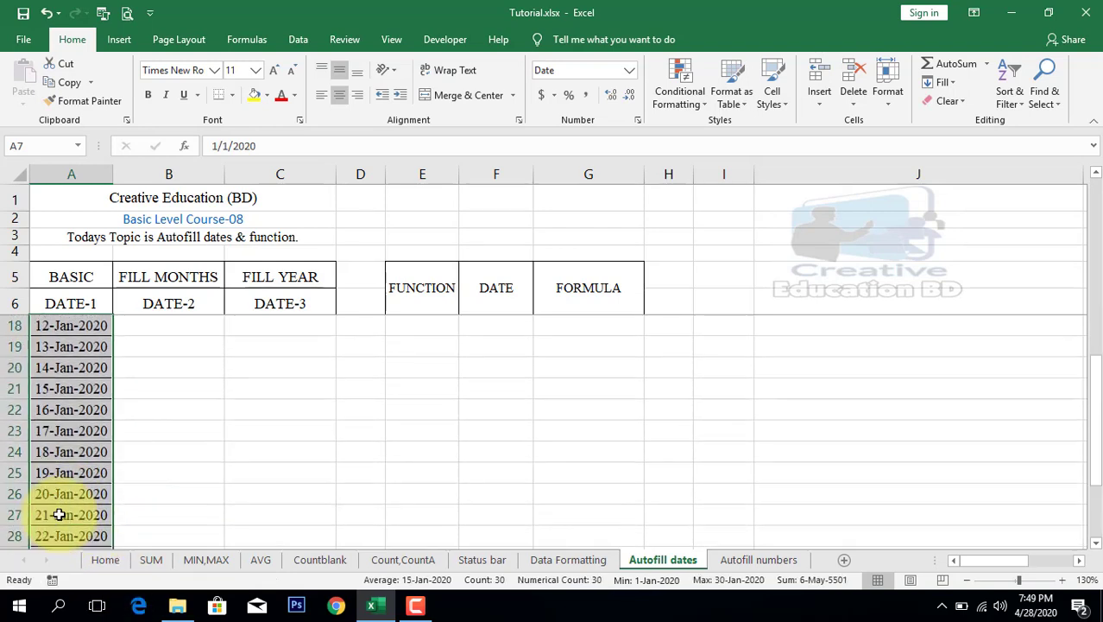
scroll(58, 515, up, 4)
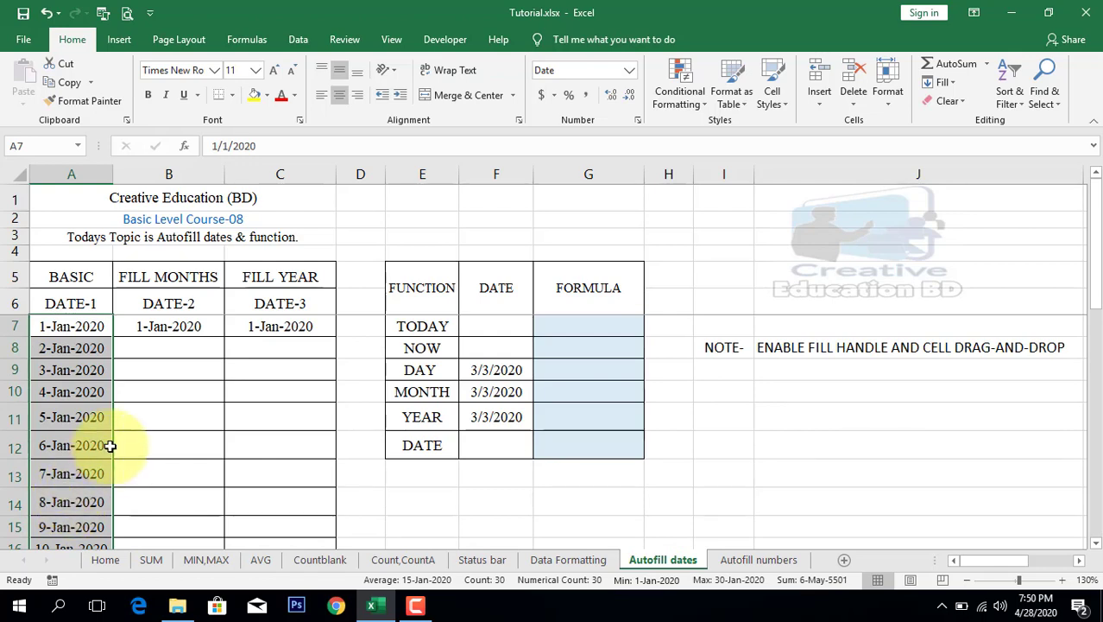
Autofill the DATE-2 column from B7 to B15 with the Fill Months option and extend the monthly series to B18.
click(194, 306)
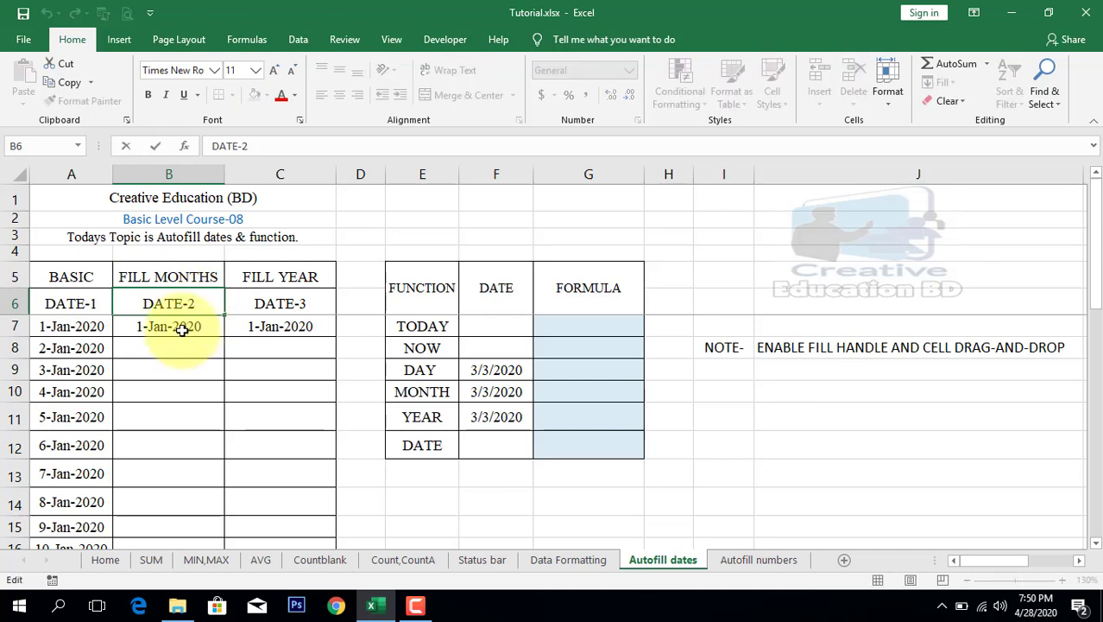
click(183, 329)
drag(224, 337, 207, 539)
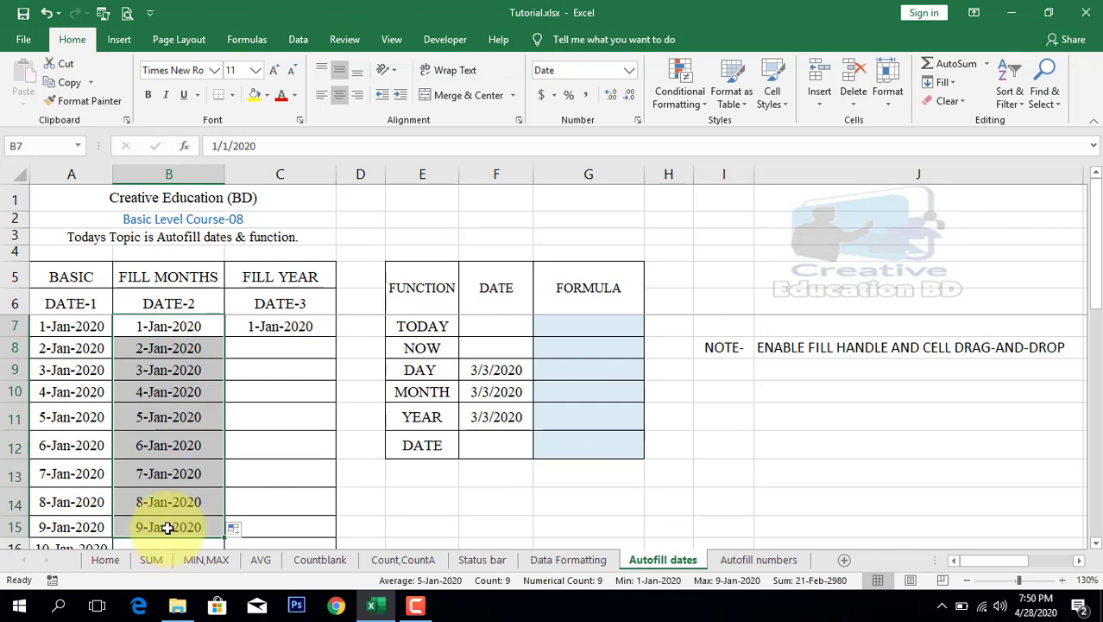
click(245, 528)
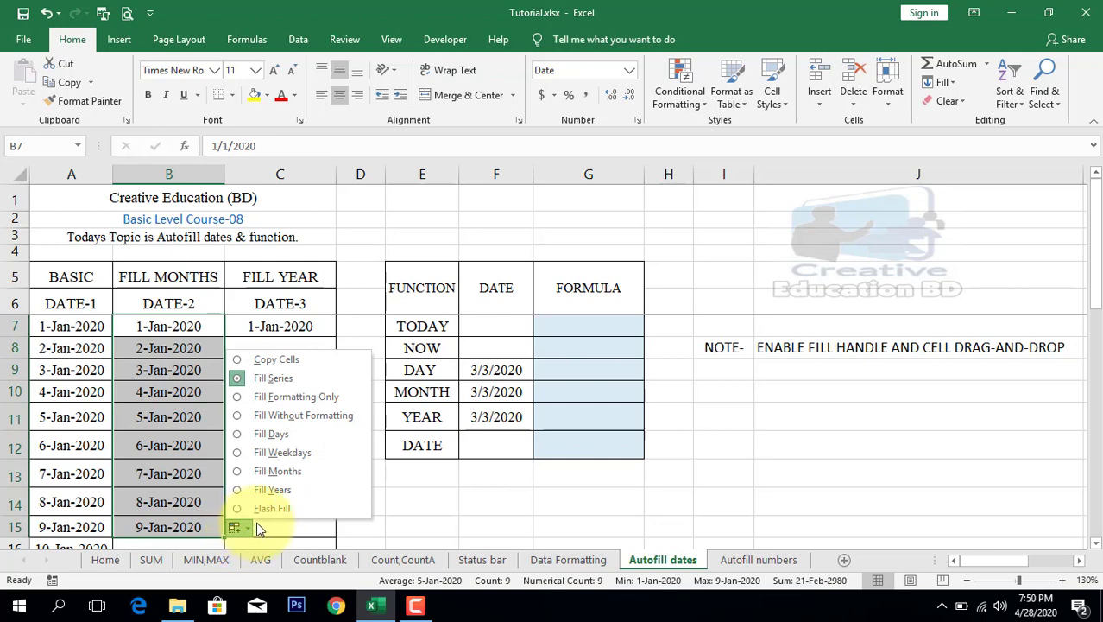
click(278, 475)
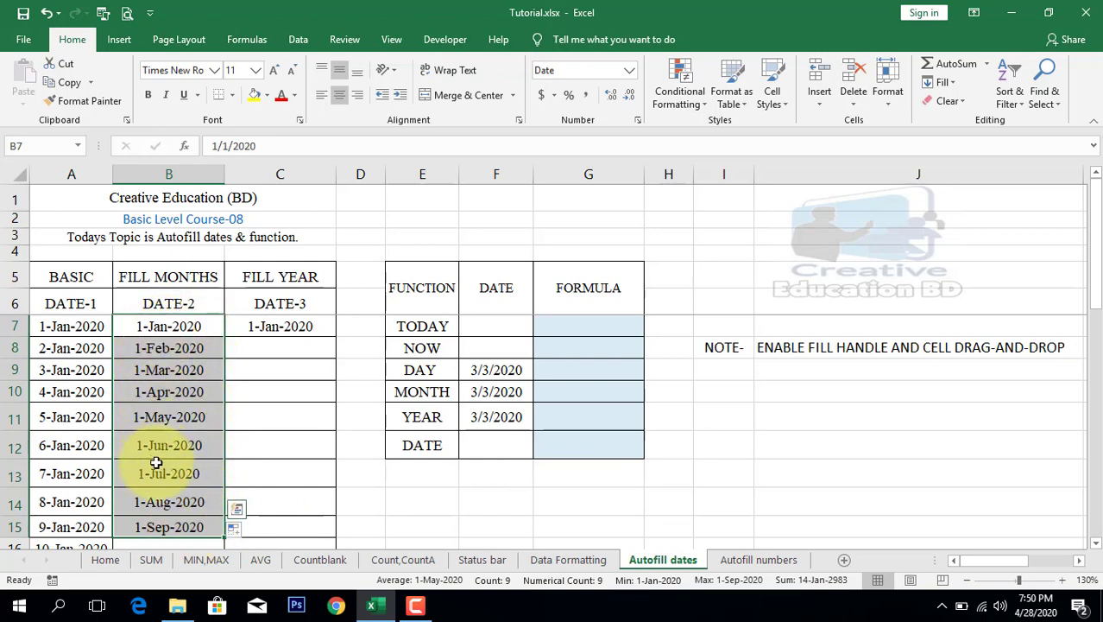
drag(225, 537, 229, 510)
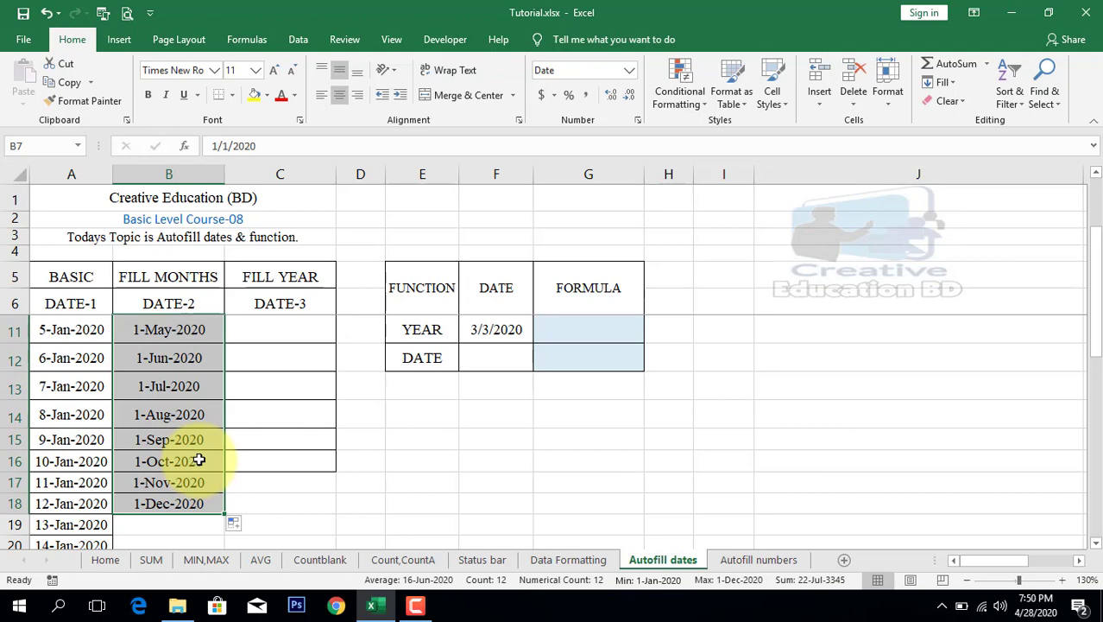
scroll(199, 460, up, 2)
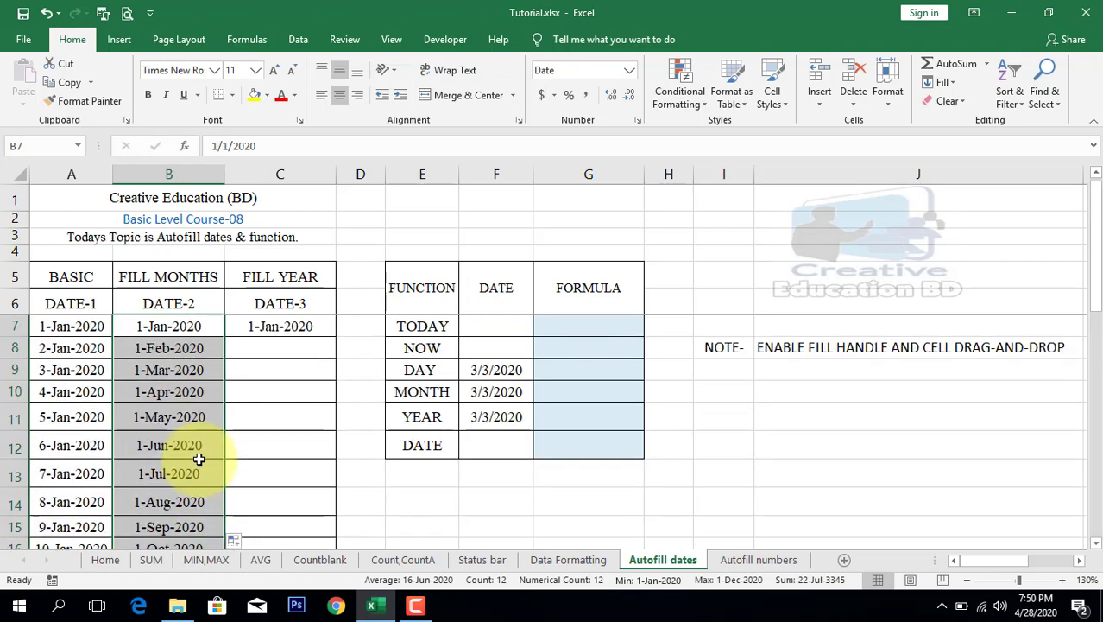
Autofill the DATE-3 column from C7 down to C18 with the Fill Years option.
click(304, 326)
drag(337, 336, 329, 504)
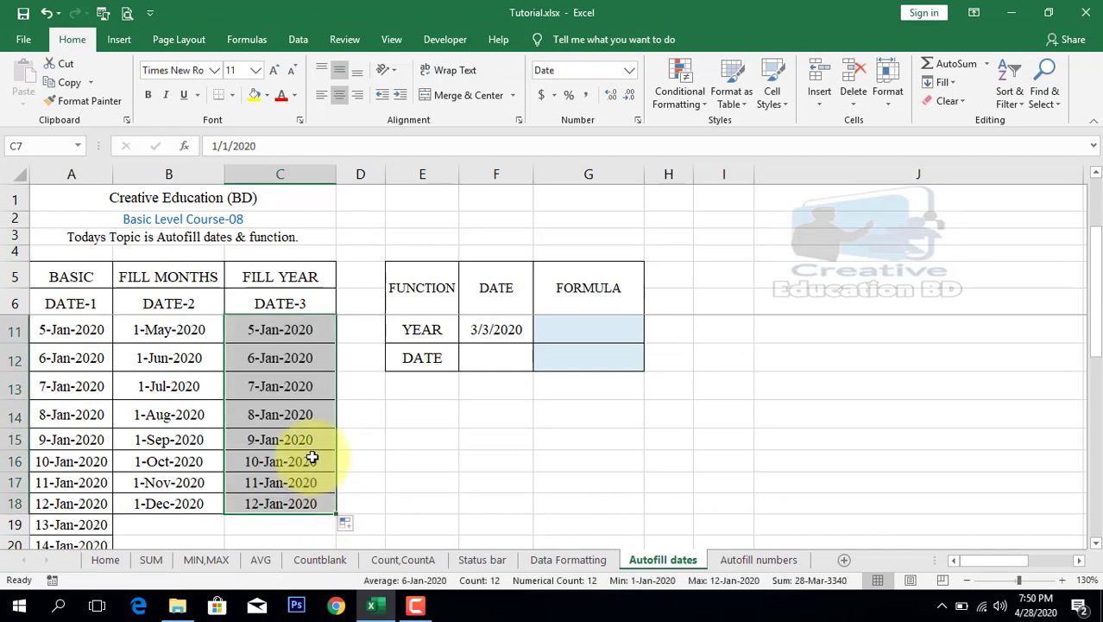
scroll(273, 384, up, 2)
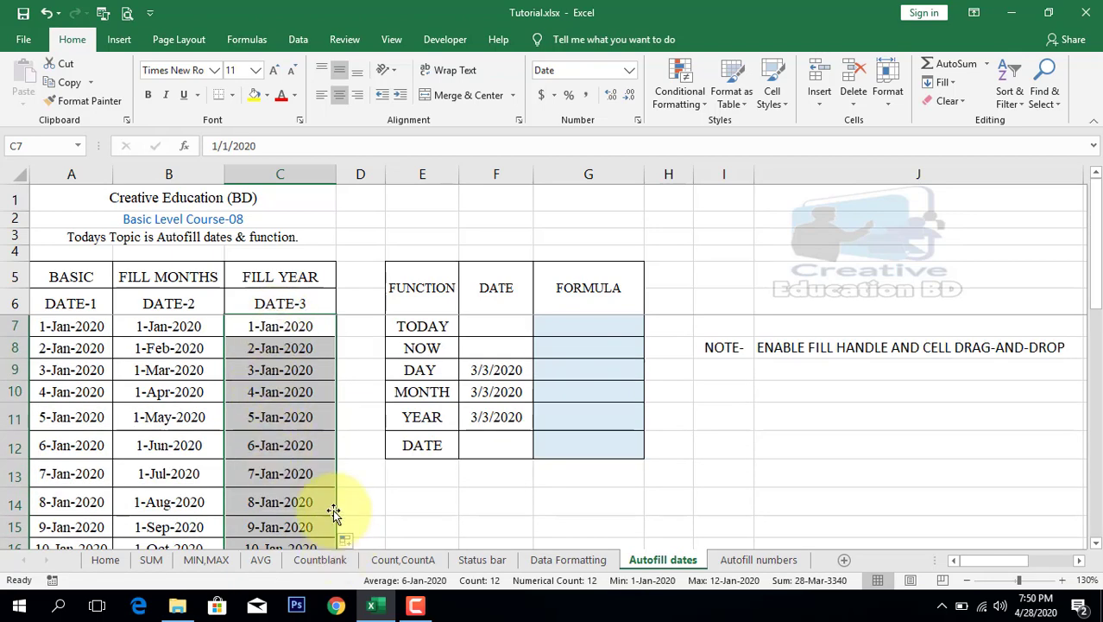
scroll(321, 493, down, 2)
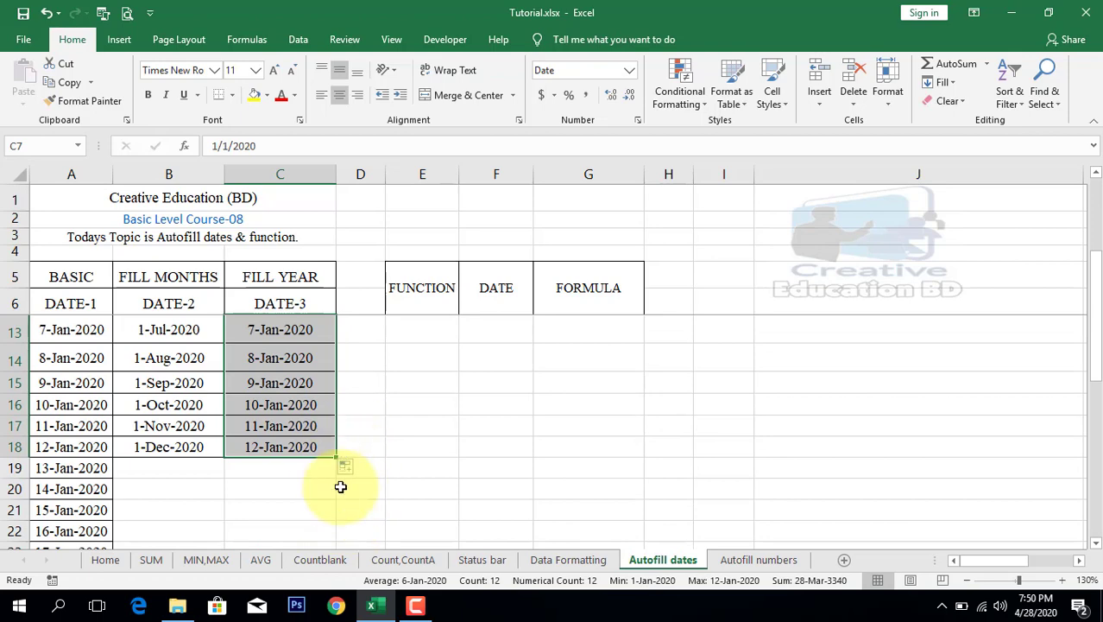
click(348, 470)
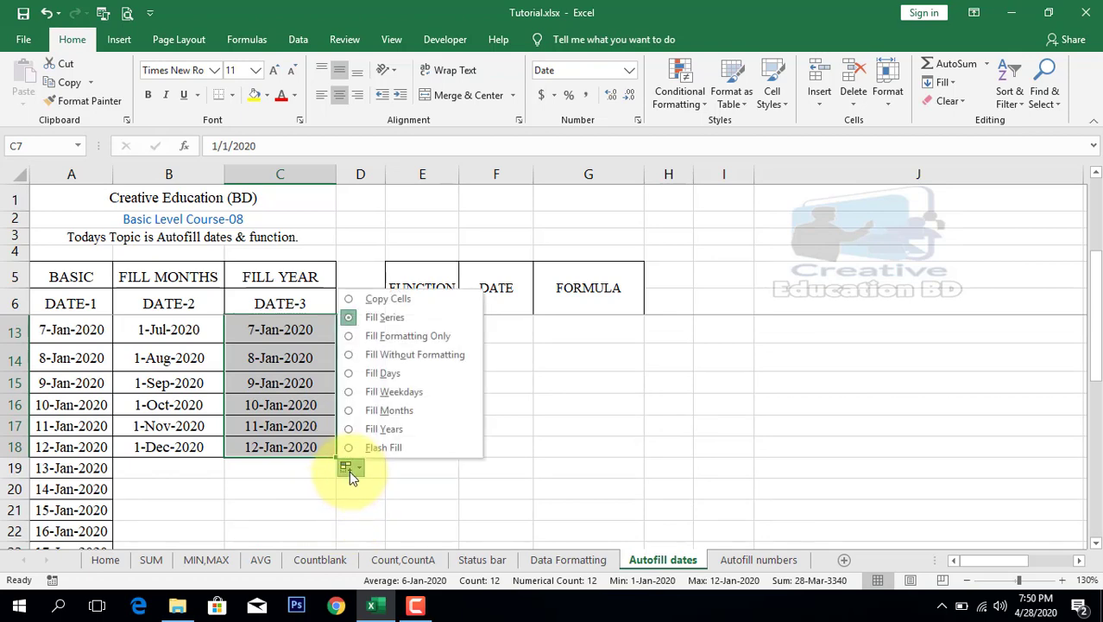
click(380, 429)
scroll(347, 456, up, 2)
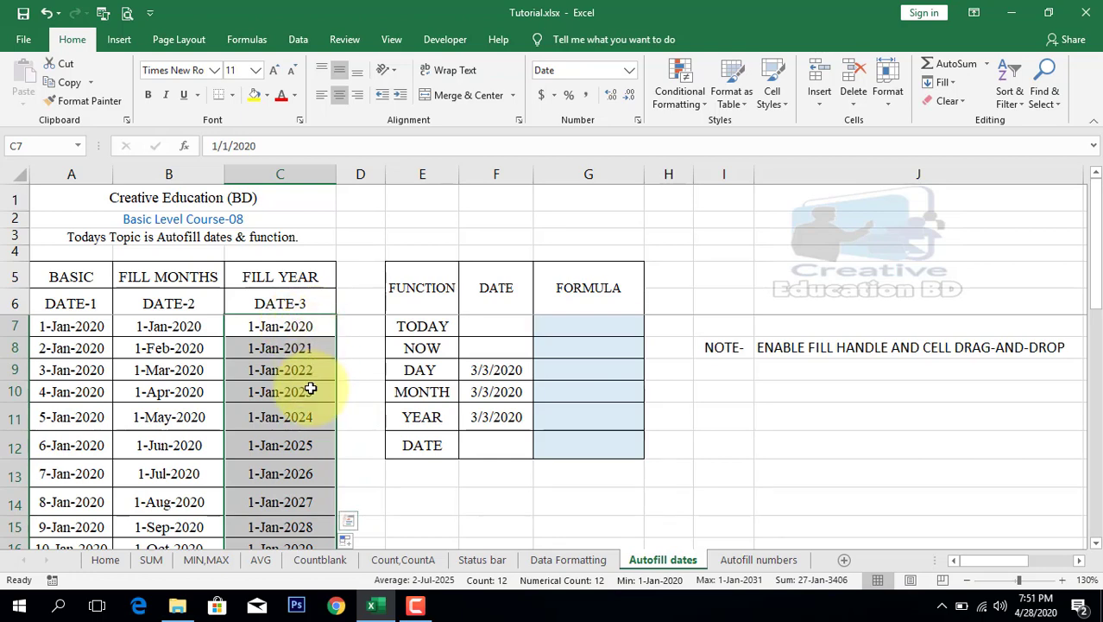
scroll(315, 418, down, 3)
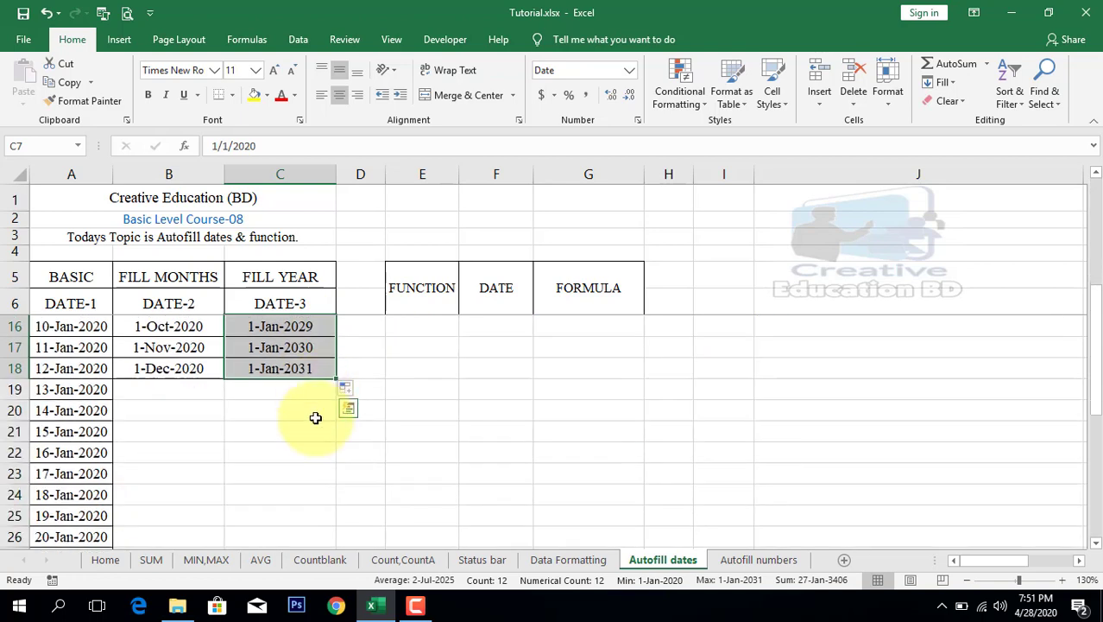
scroll(303, 387, up, 3)
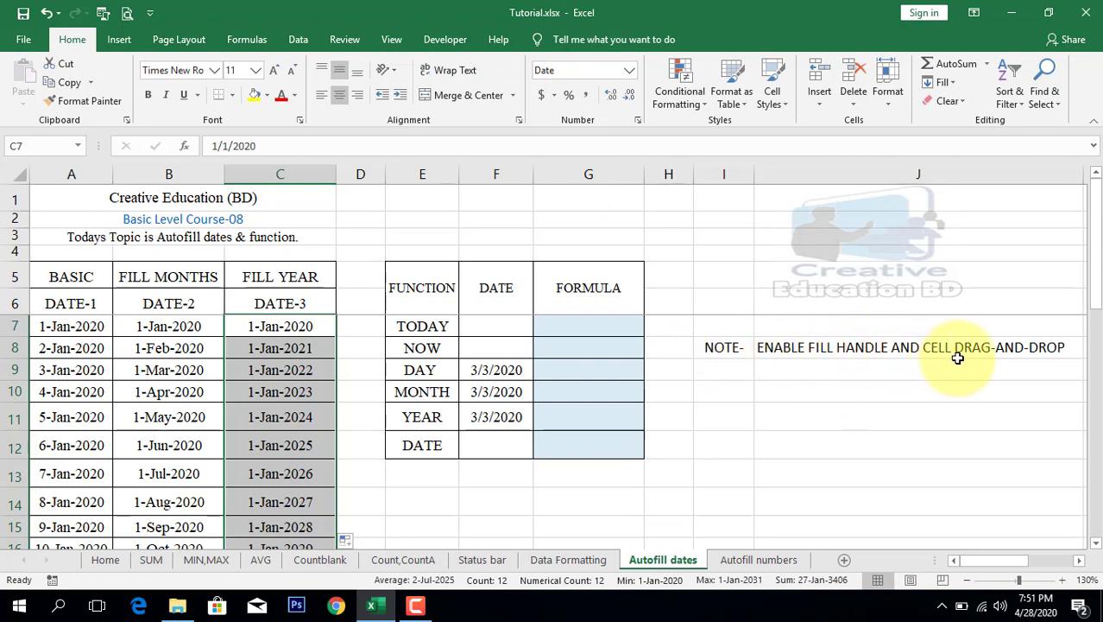
Examine the function table in E5:G12, including its FUNCTION, DATE and FORMULA columns.
click(82, 325)
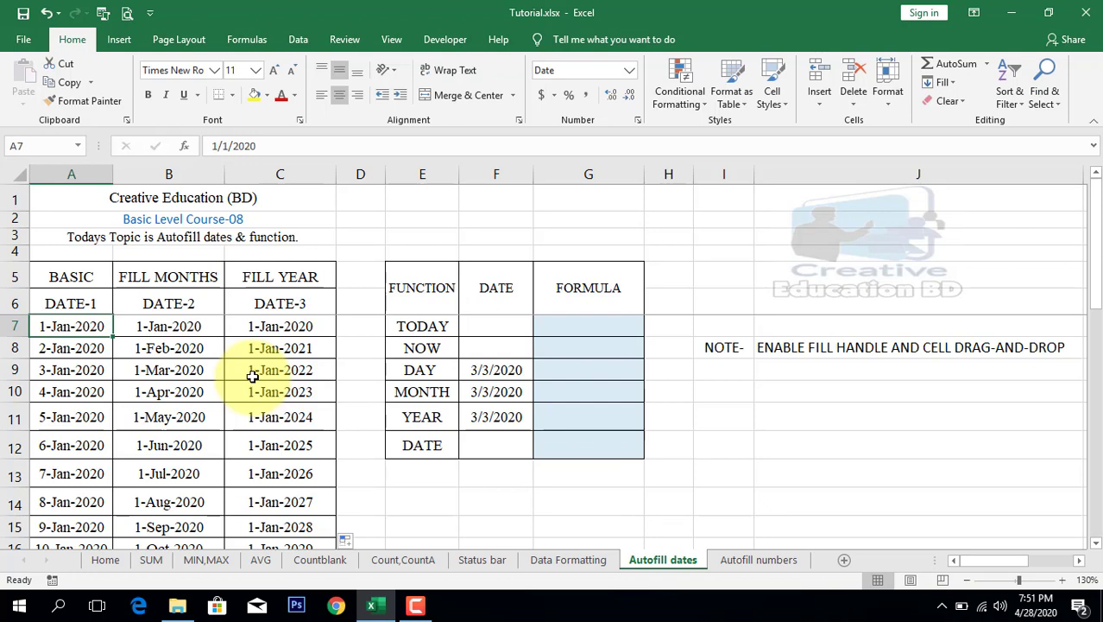
click(418, 286)
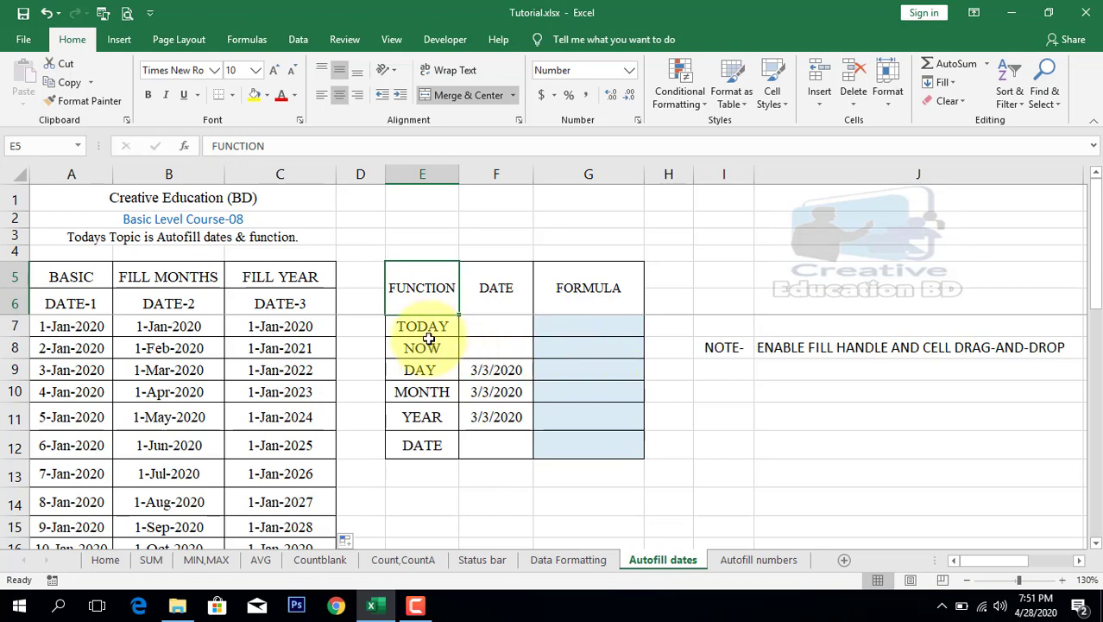
drag(424, 283, 588, 445)
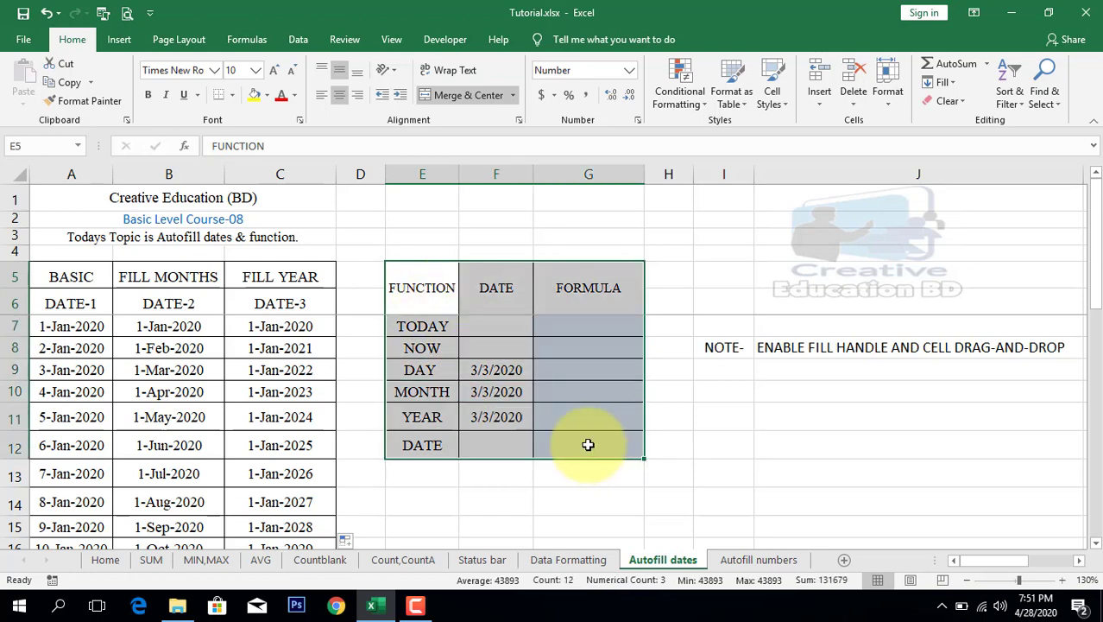
click(565, 325)
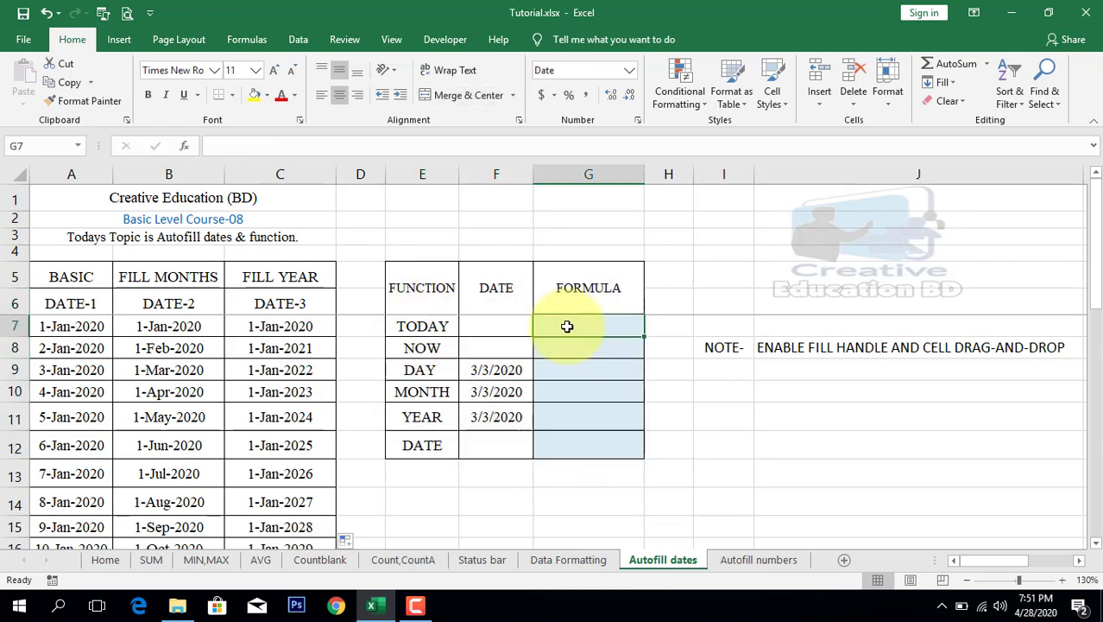
drag(439, 326, 439, 443)
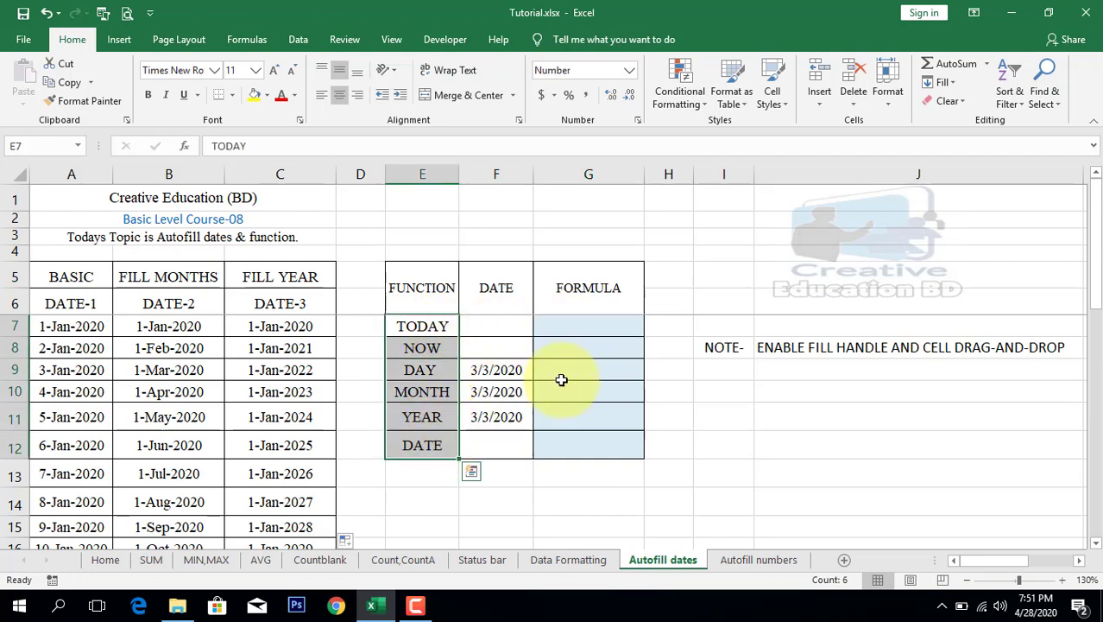
click(506, 291)
drag(506, 291, 510, 472)
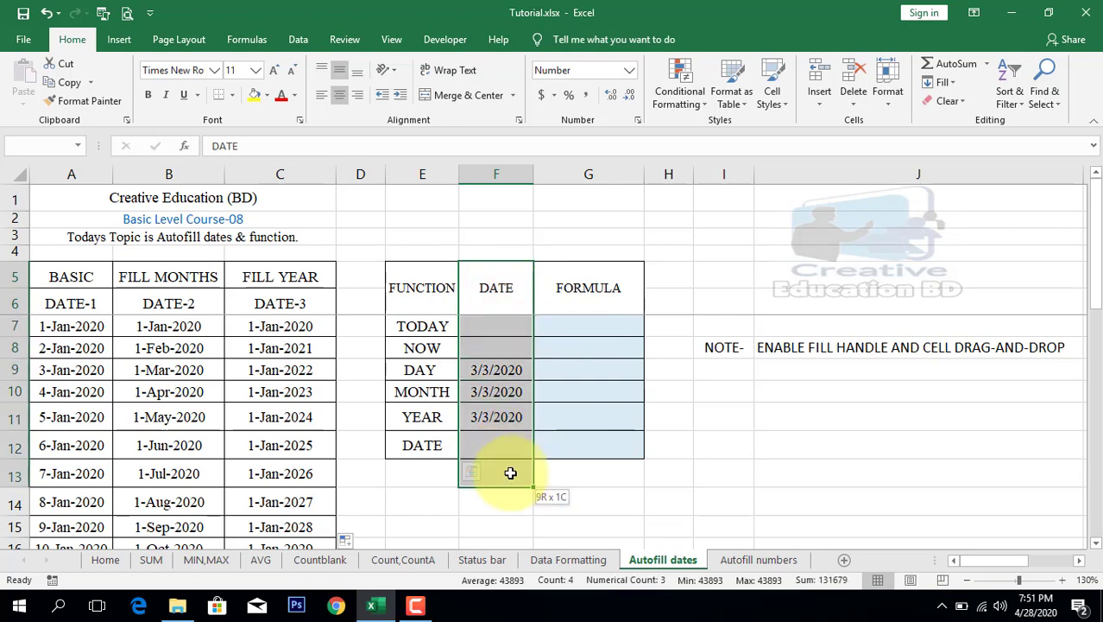
click(603, 332)
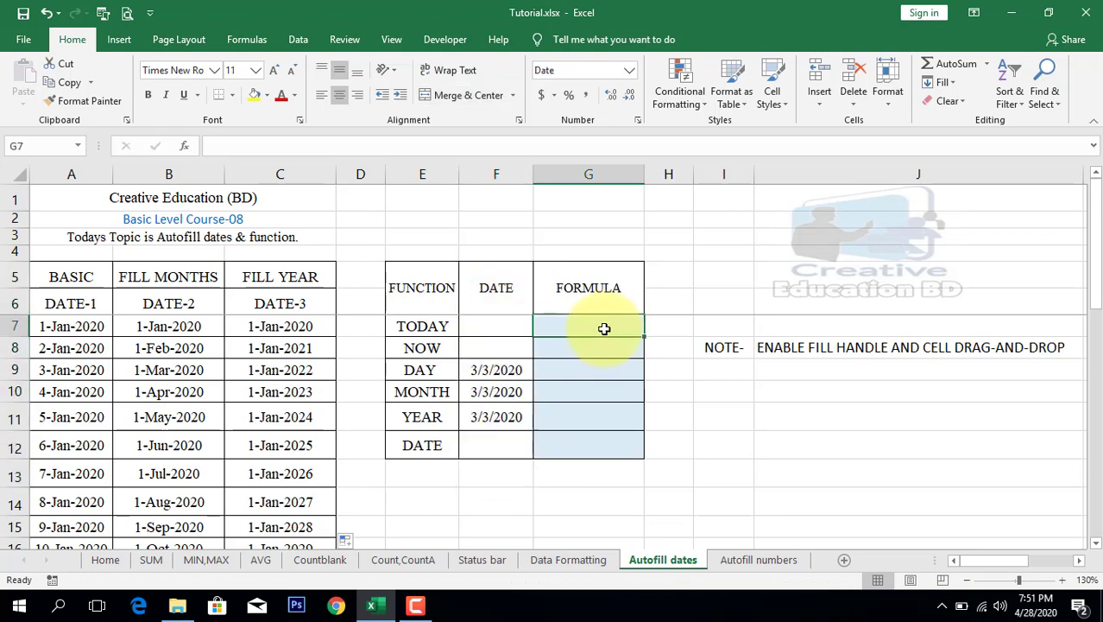
click(603, 285)
Enter the TODAY function without arguments in cell G7 of the FORMULA column.
click(595, 331)
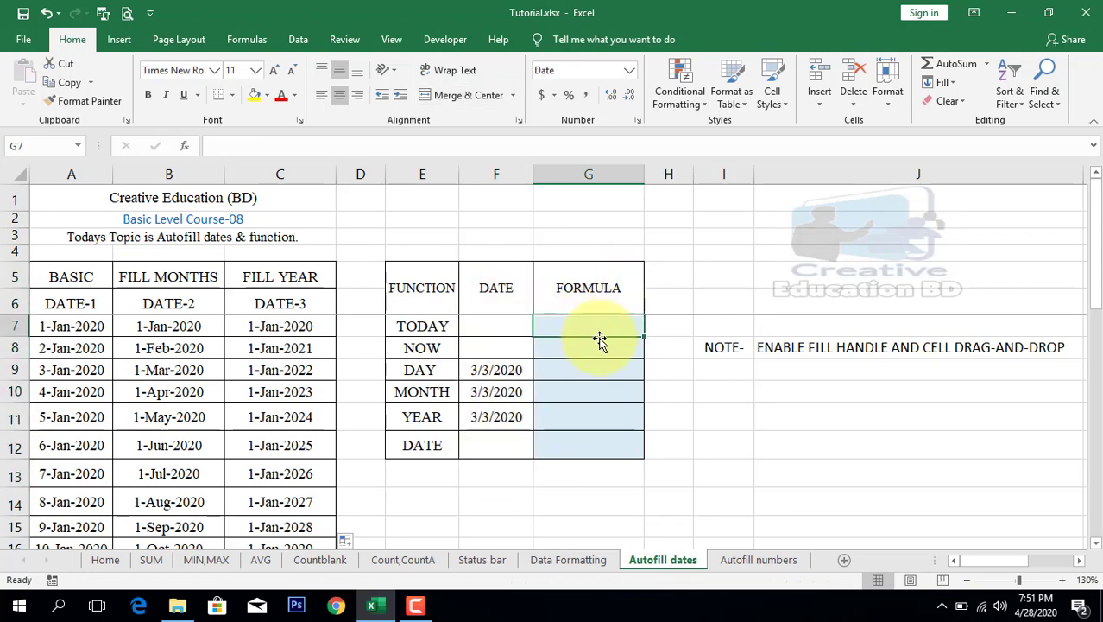
text(=)
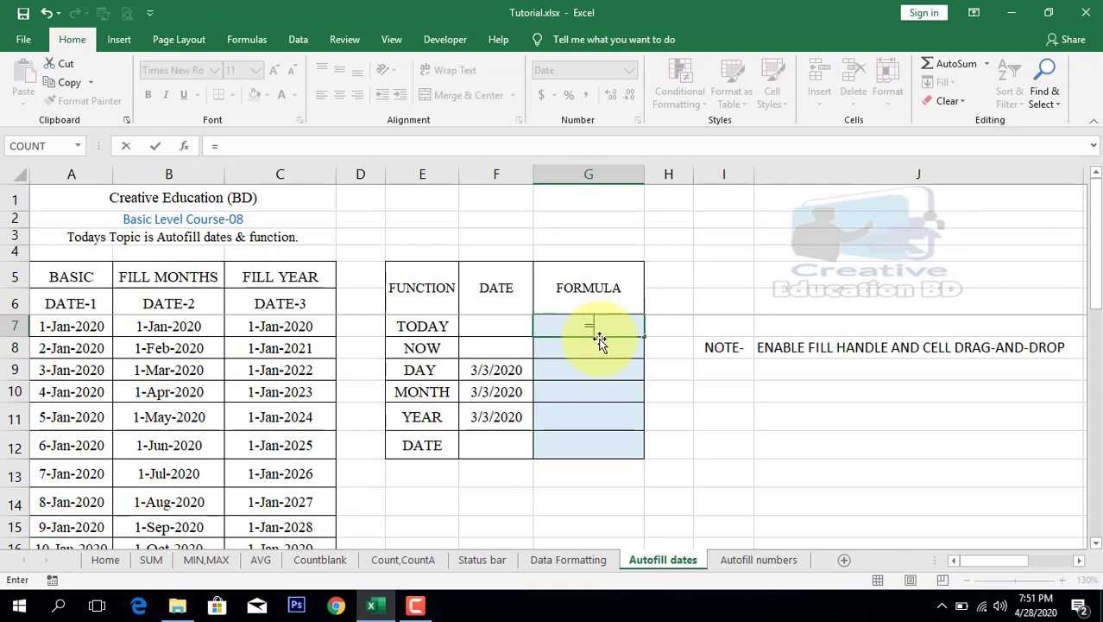
text(to)
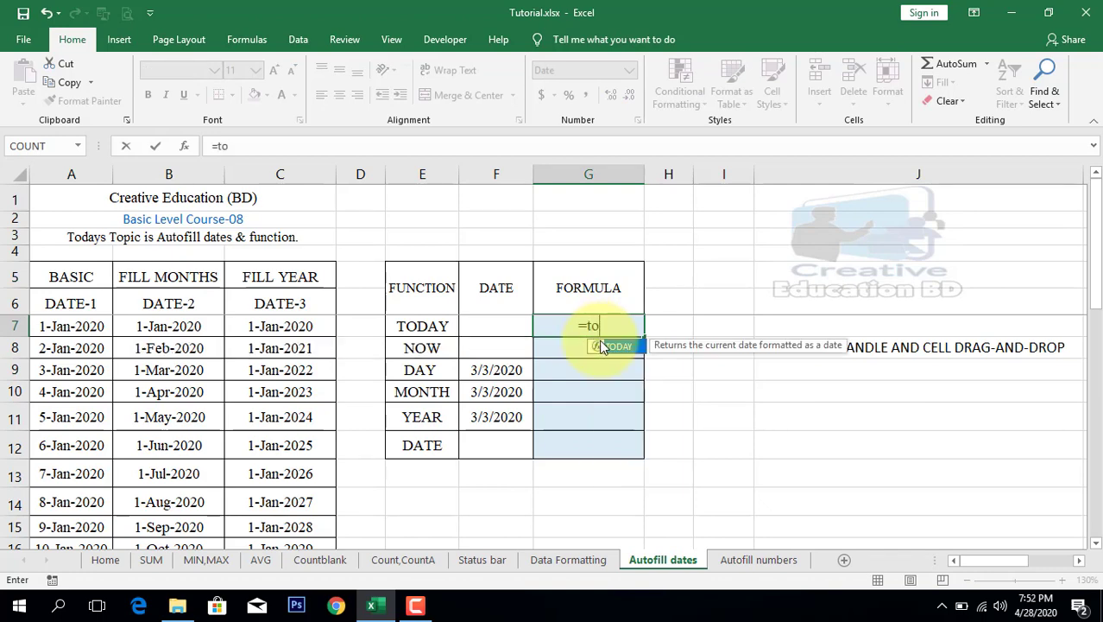
double_click(602, 347)
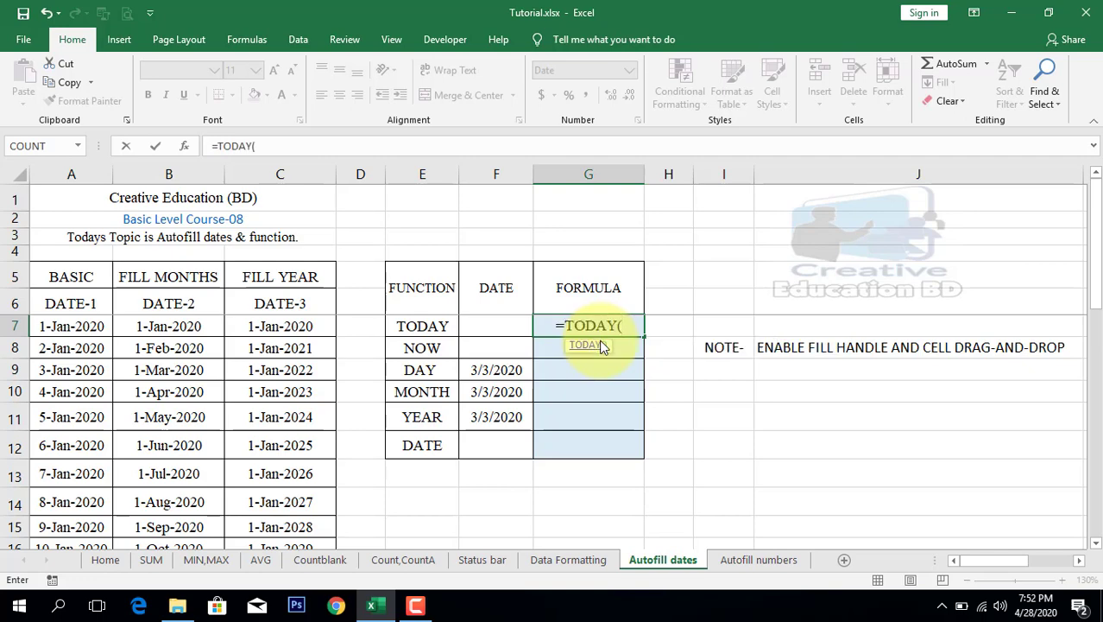
key(Return)
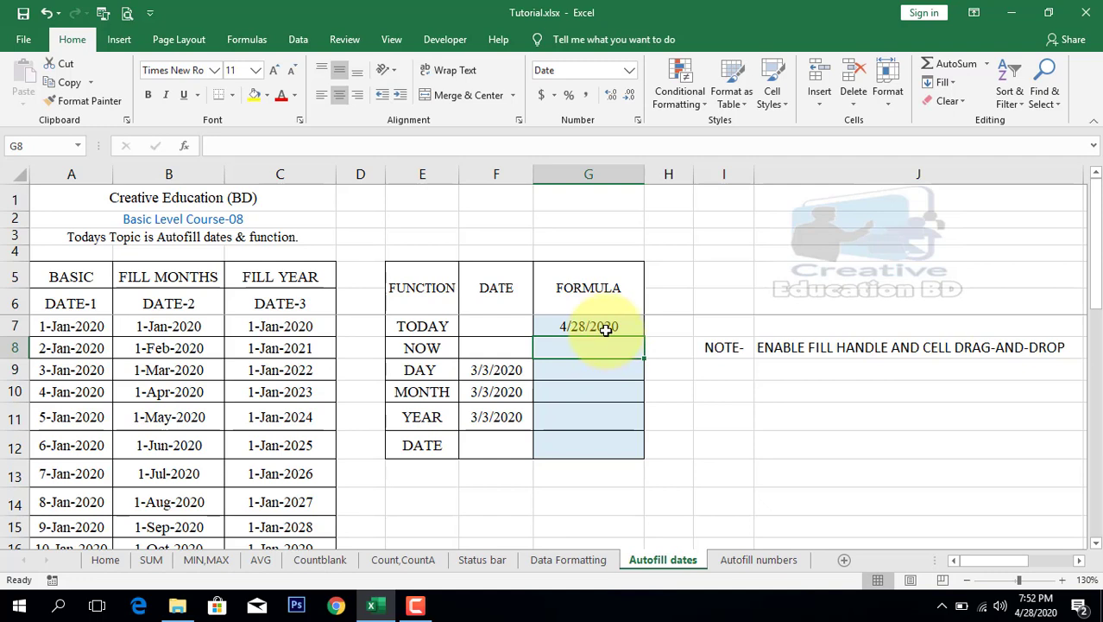
click(609, 332)
Enter the formula =NOW() in cell G8 of the FORMULA column.
click(609, 350)
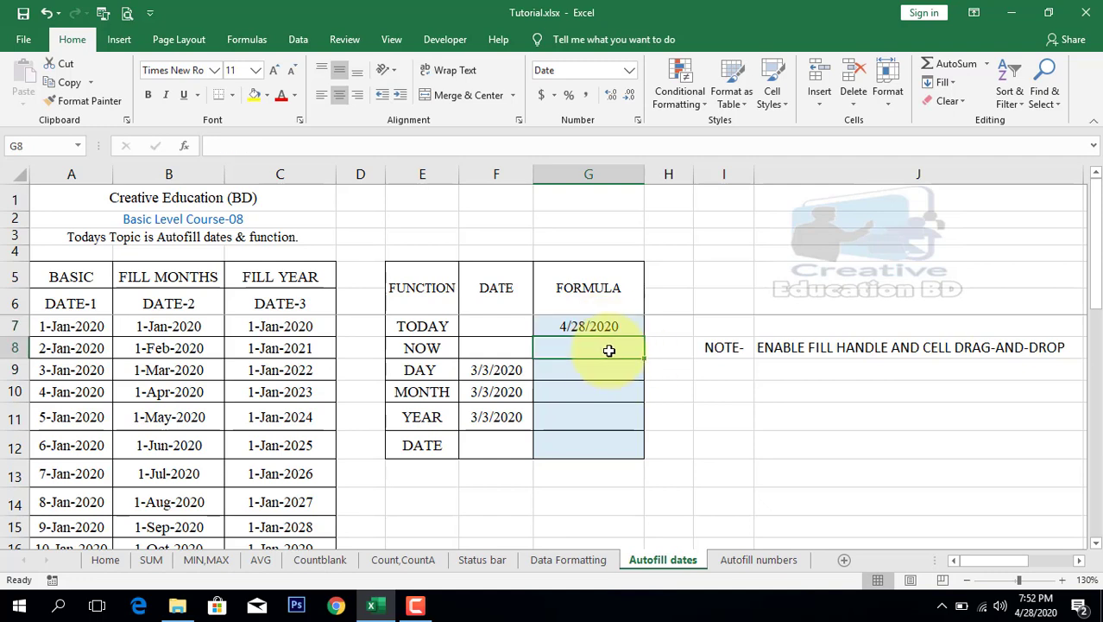
text(=n)
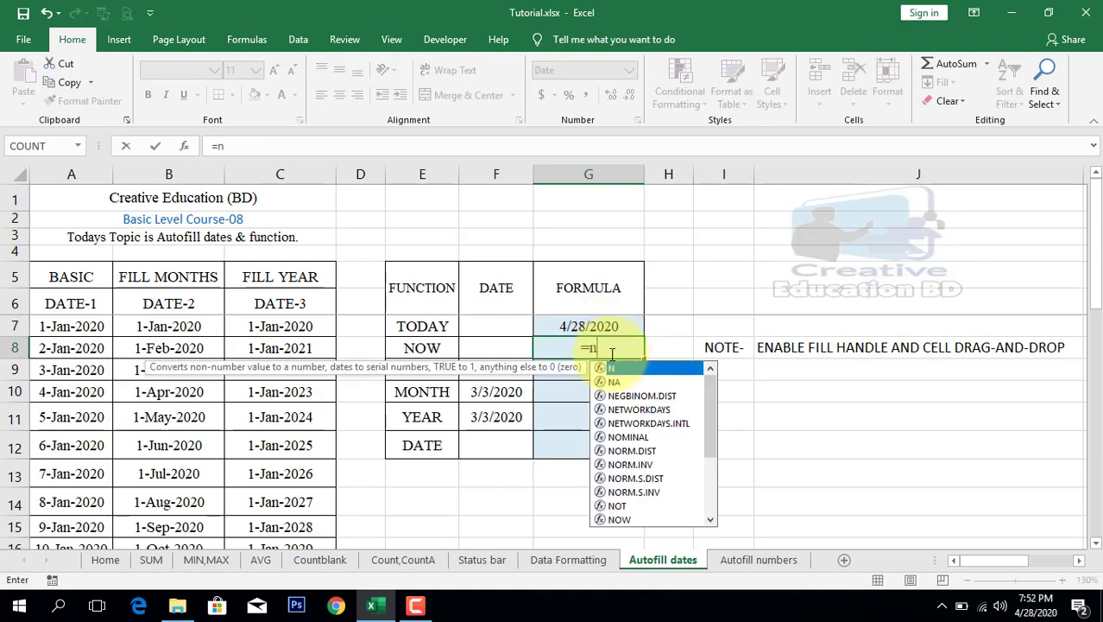
text(o)
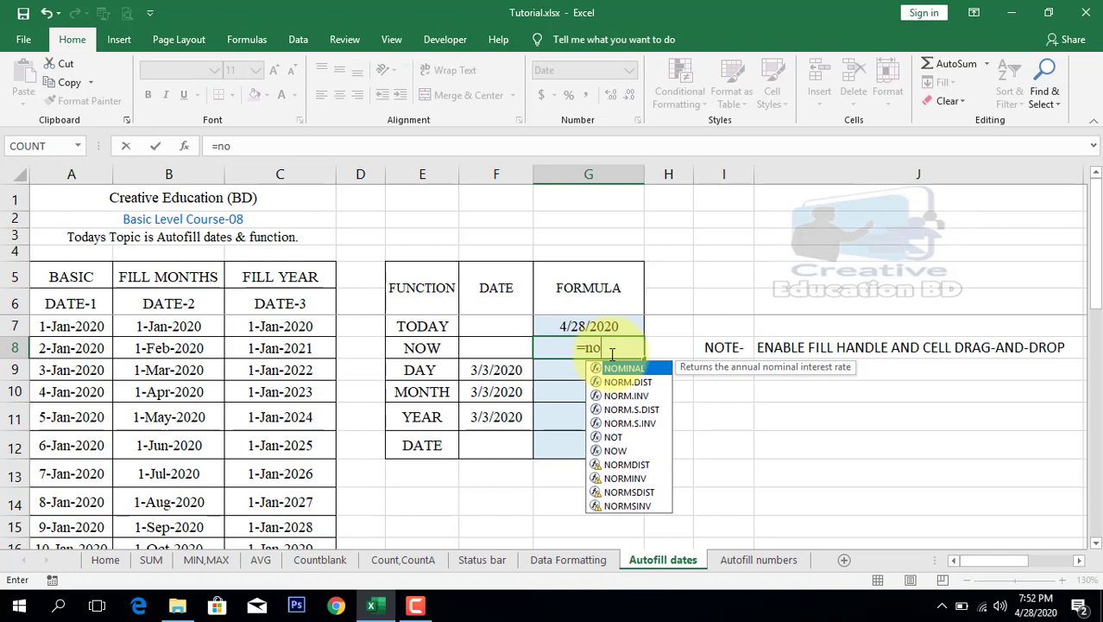
text(w)
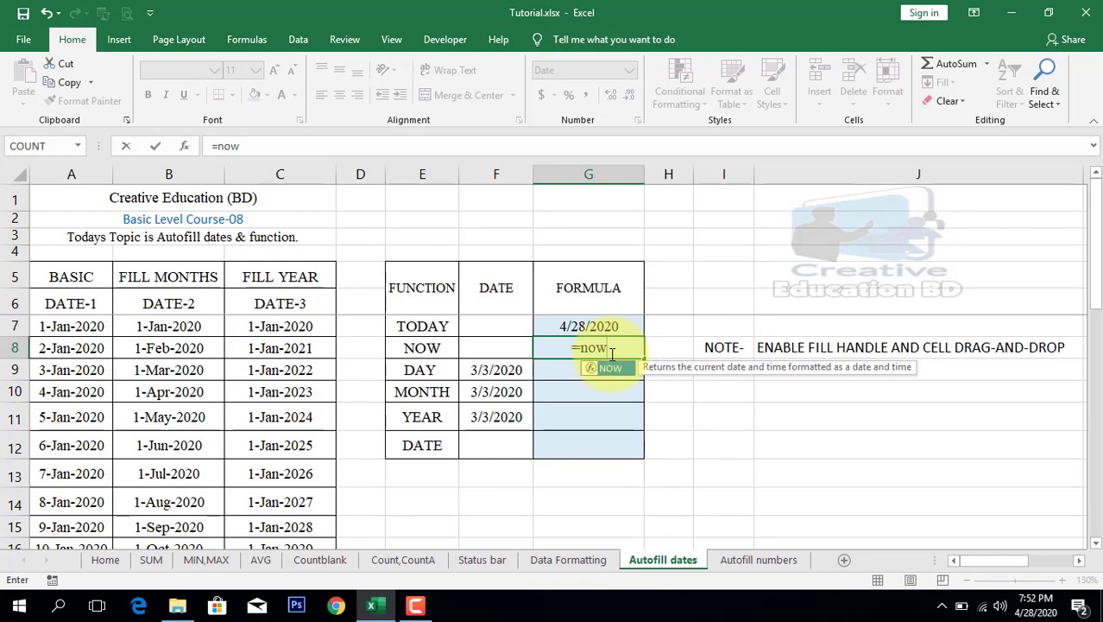
key(Tab)
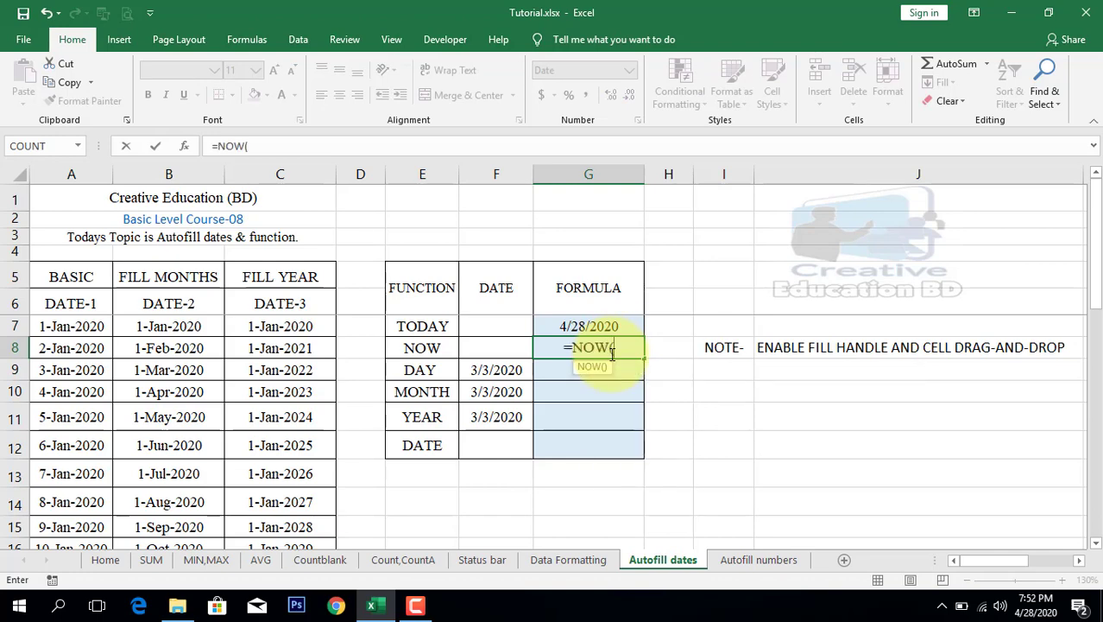
key(Return)
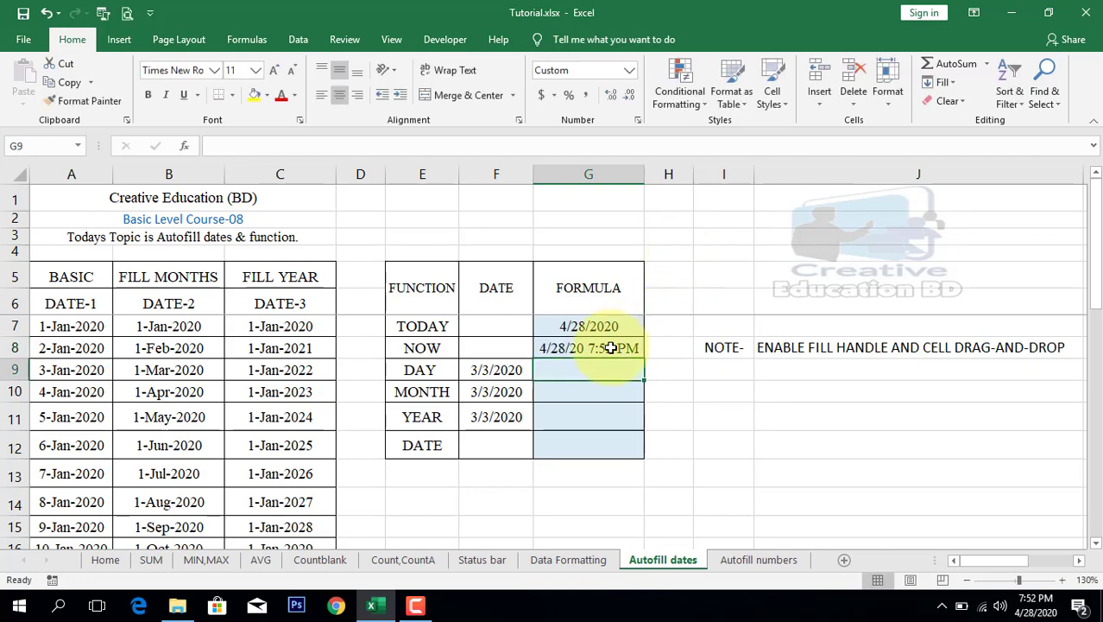
click(611, 348)
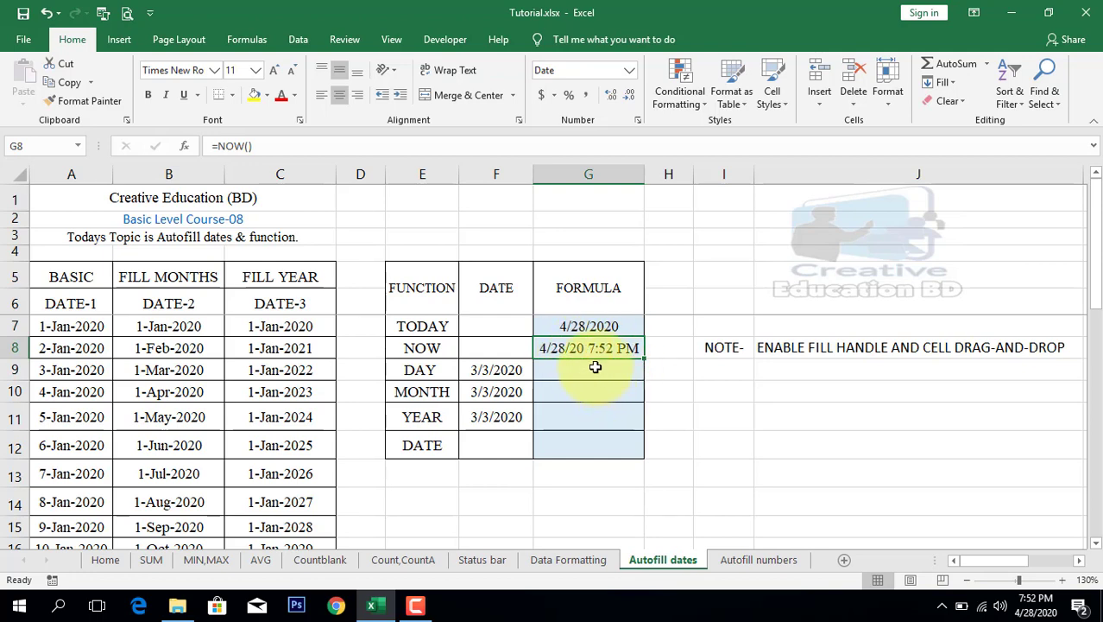
Enter the formula =DAY(F9) in cell G9 to extract the day from the date beside it.
click(595, 367)
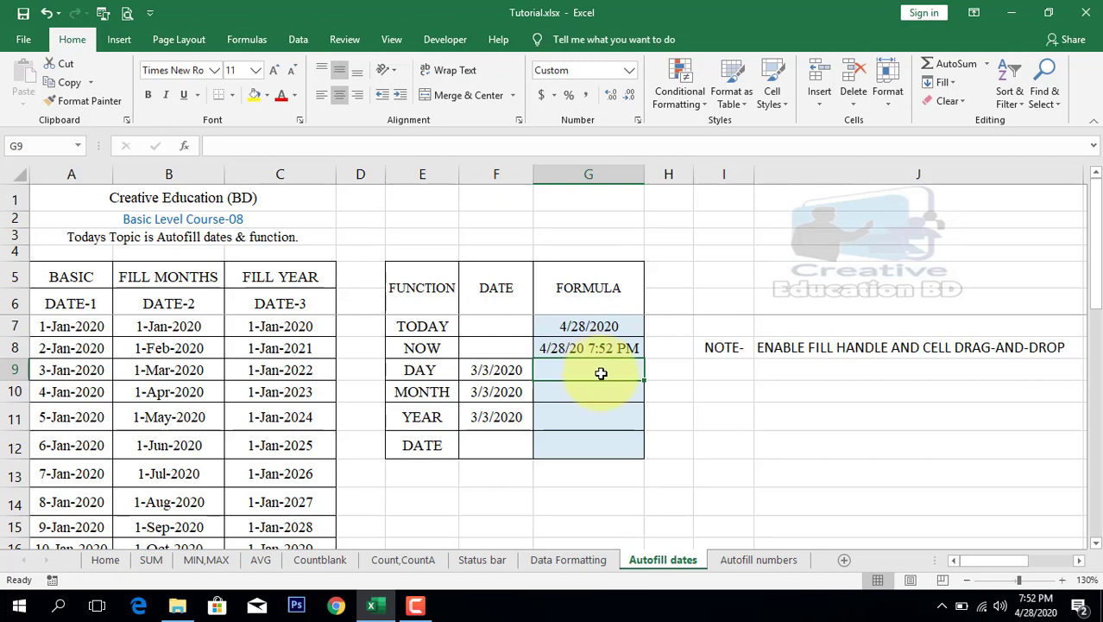
text(=)
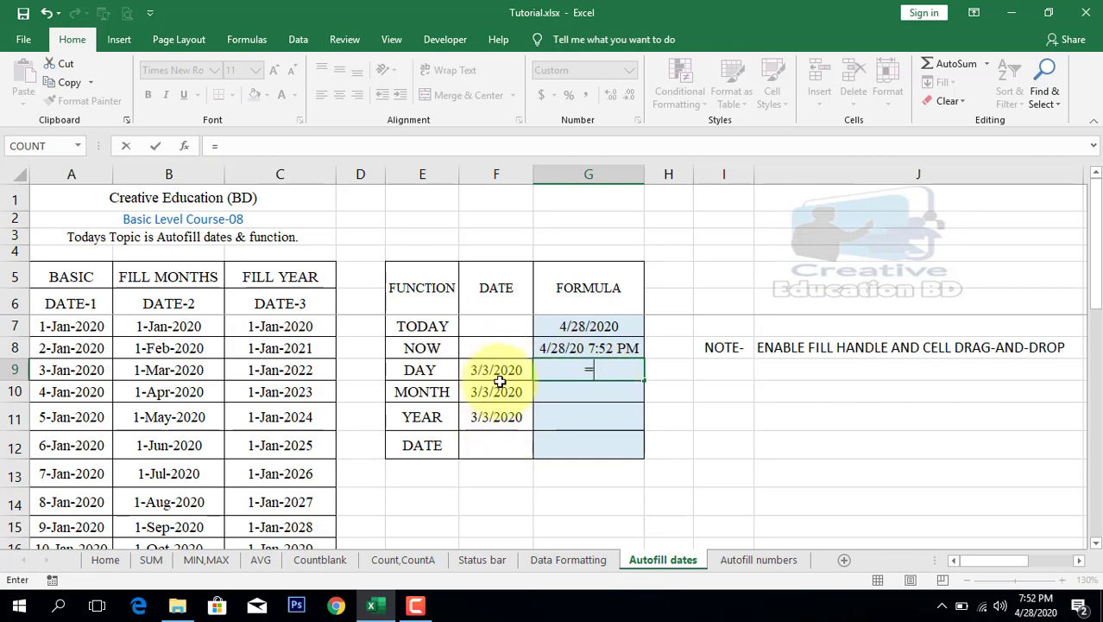
text(day)
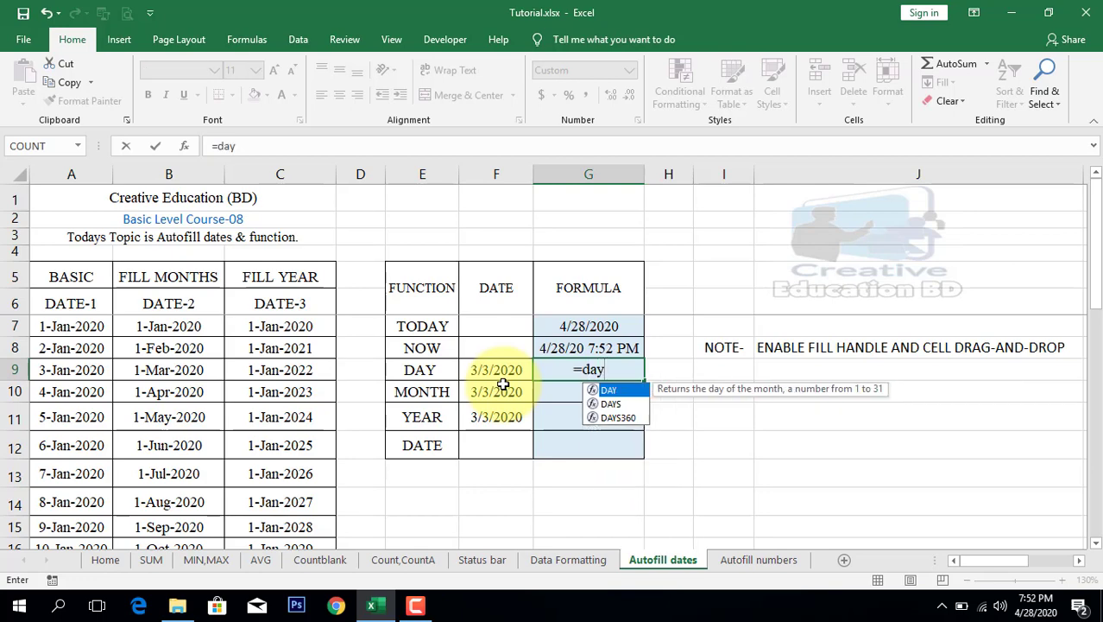
key(Tab)
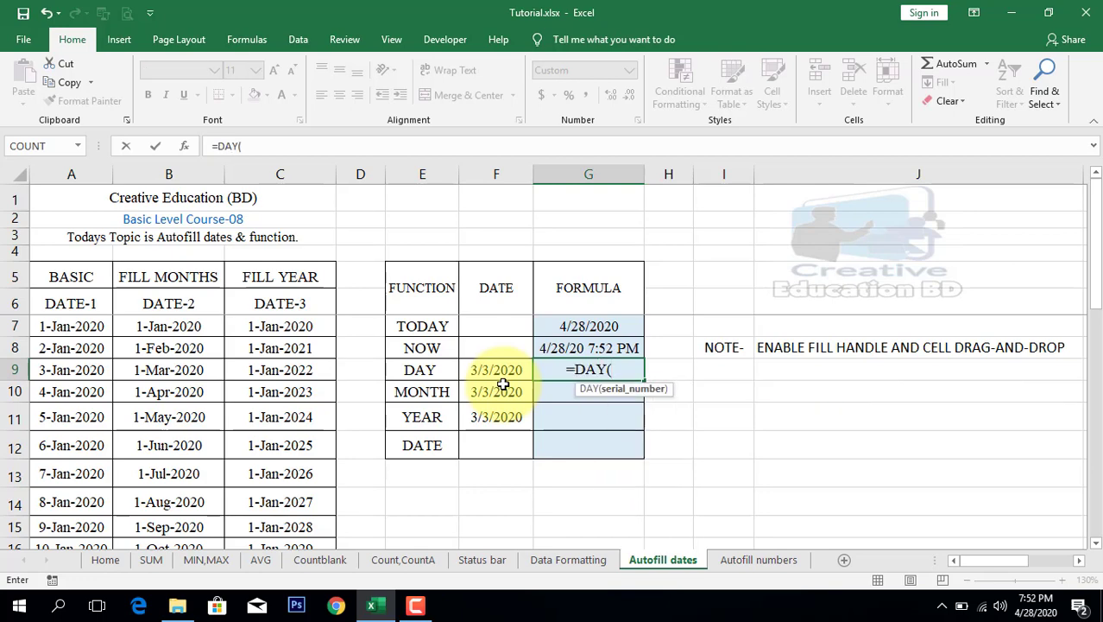
click(505, 372)
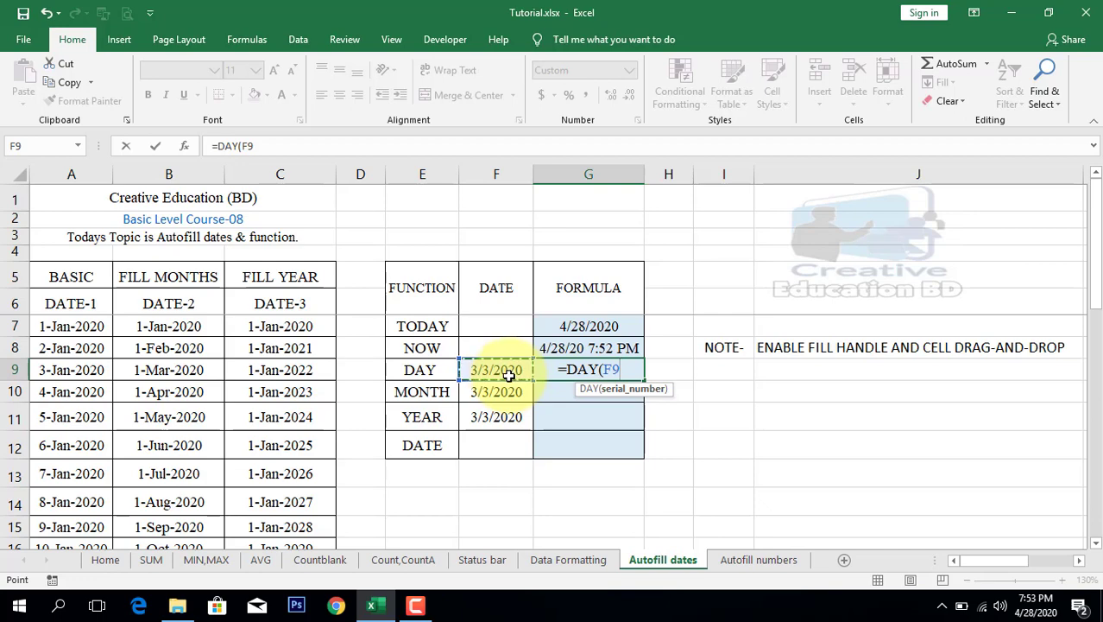
key(Return)
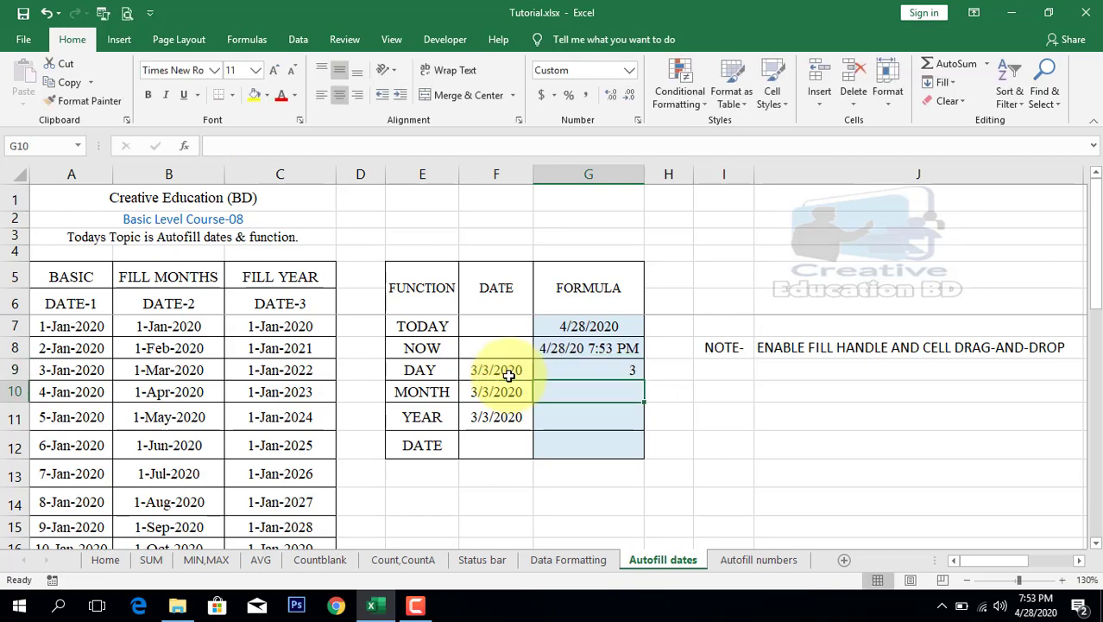
click(604, 371)
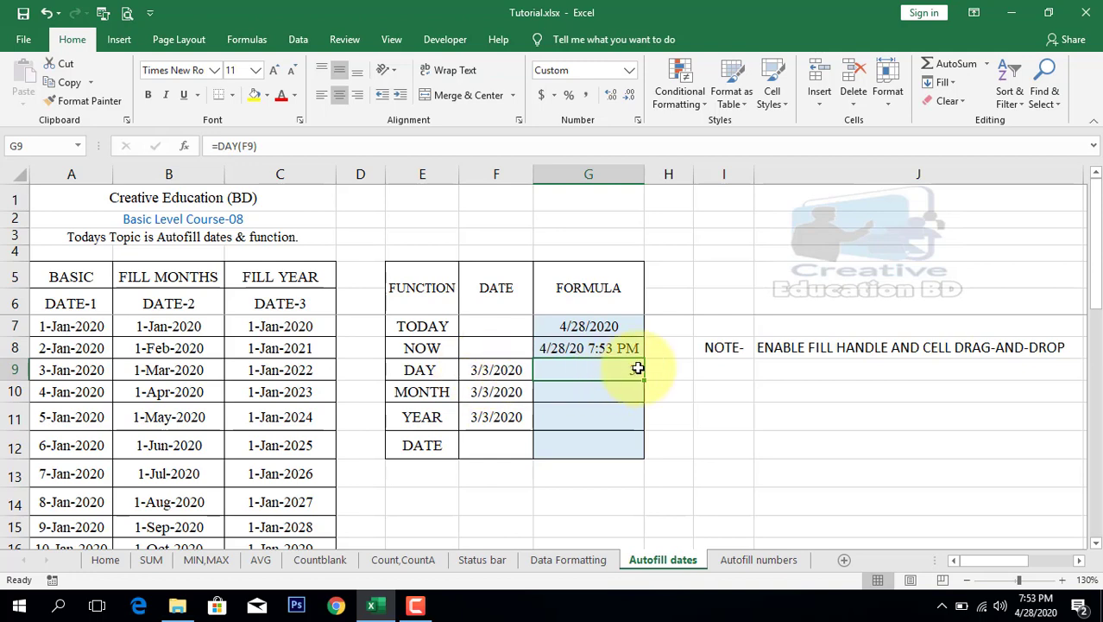
Enter the formula =MONTH(F10) in cell G10 to extract the month from the date beside it.
click(618, 392)
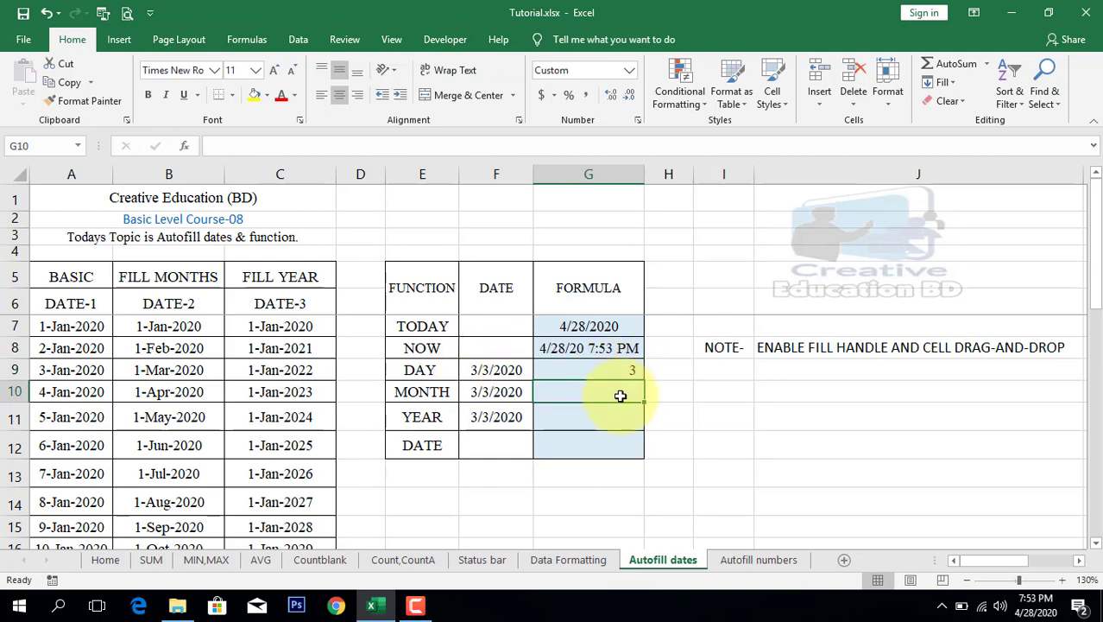
text(=mon)
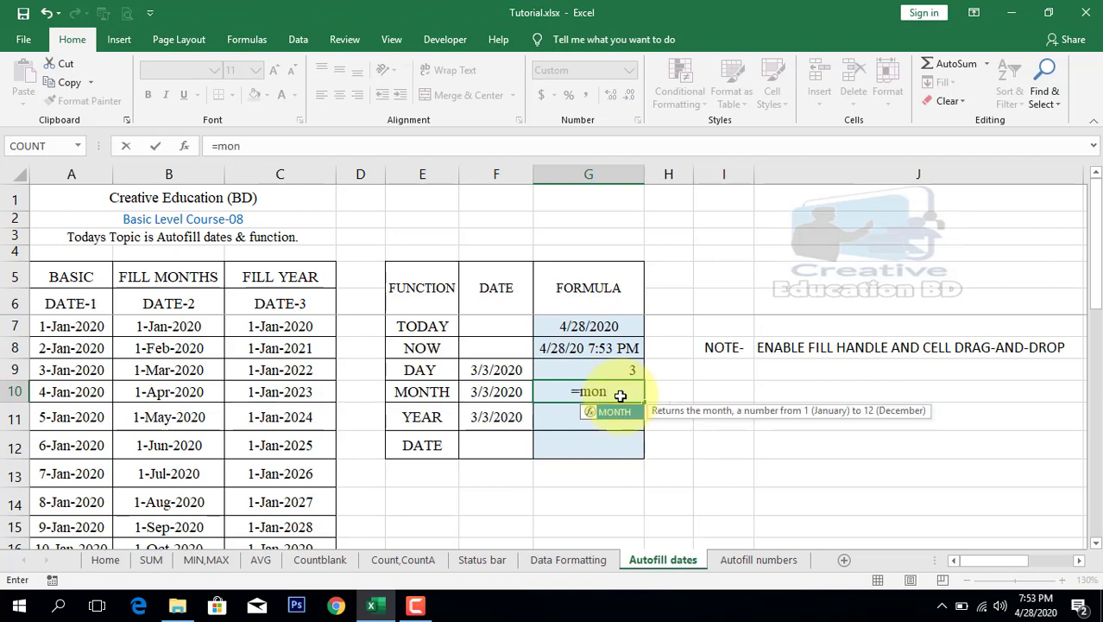
key(Tab)
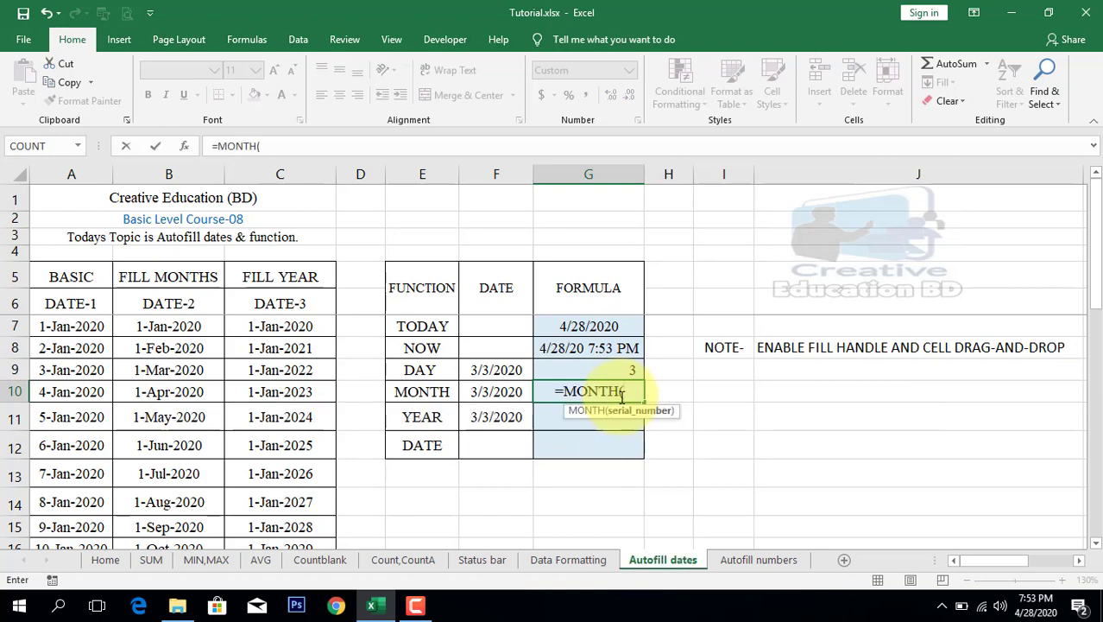
click(518, 393)
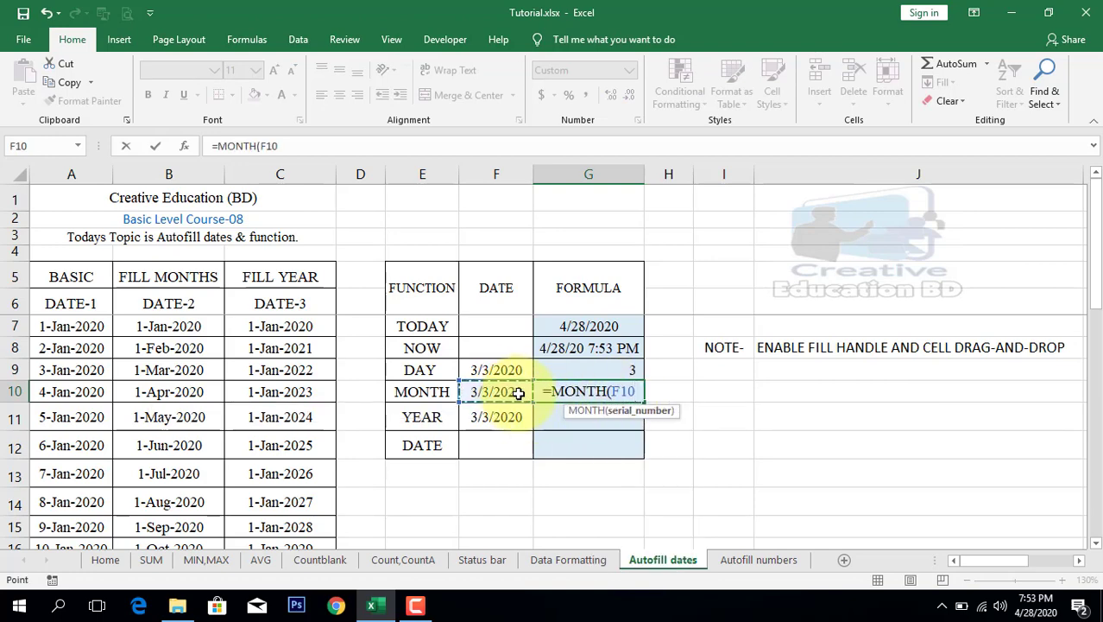
key(Return)
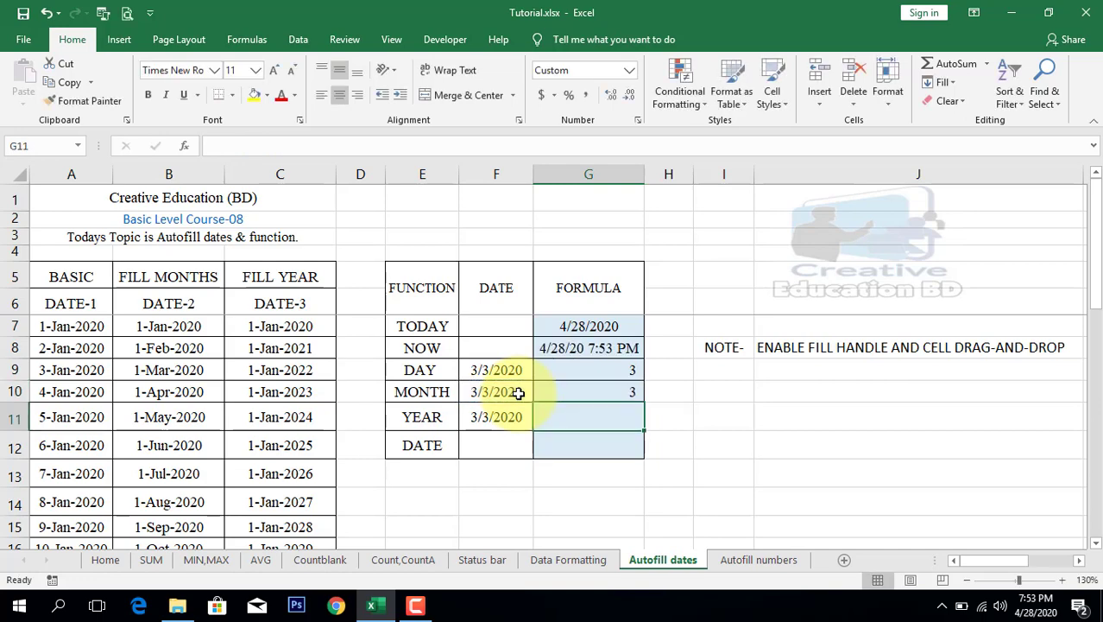
click(616, 395)
Enter the formula =YEAR(F11) in cell G11 to extract the year from the date beside it.
click(624, 417)
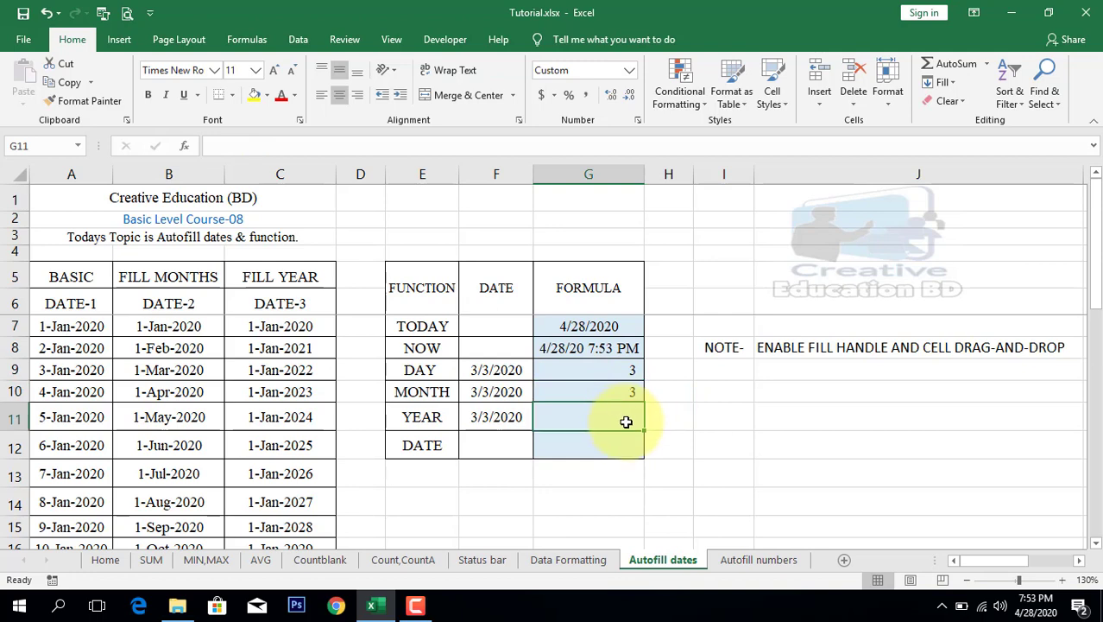
text(=y)
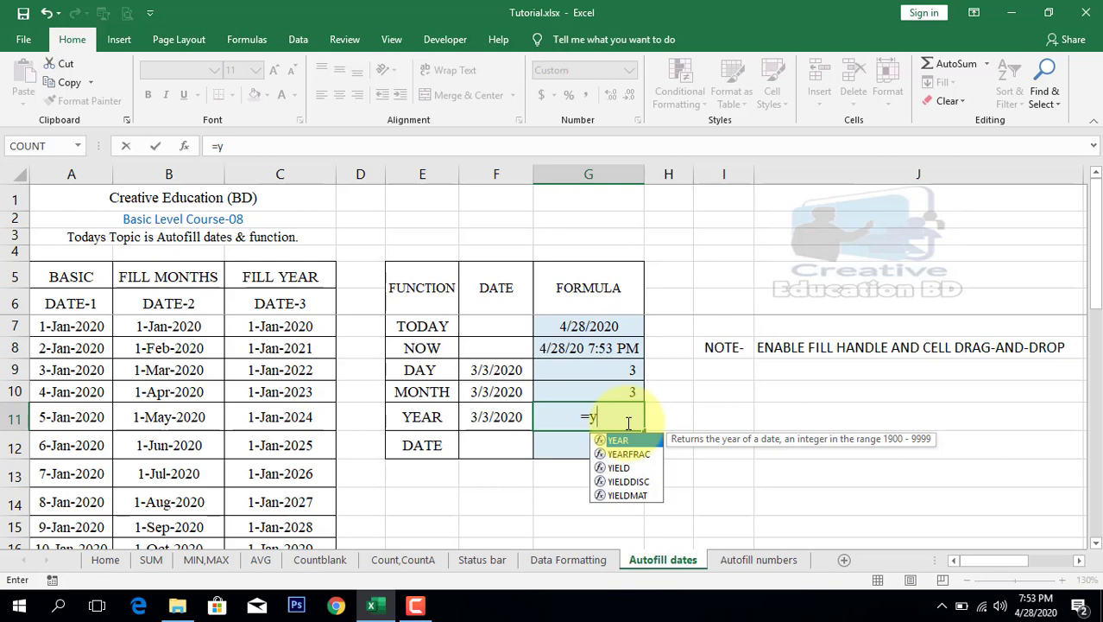
key(Down)
key(Up)
key(Tab)
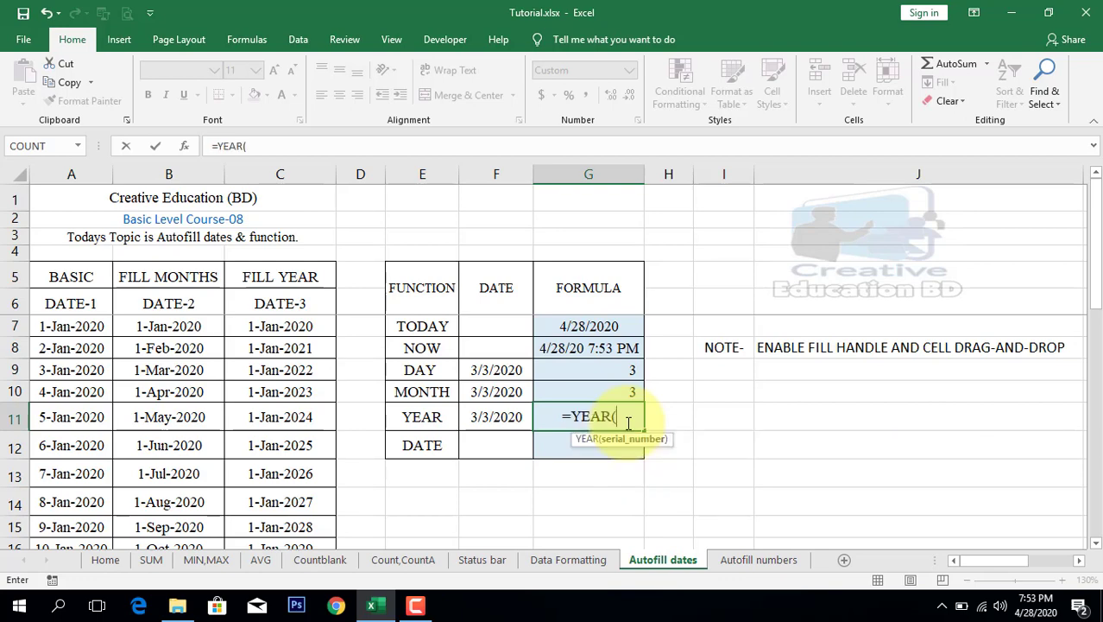
click(506, 419)
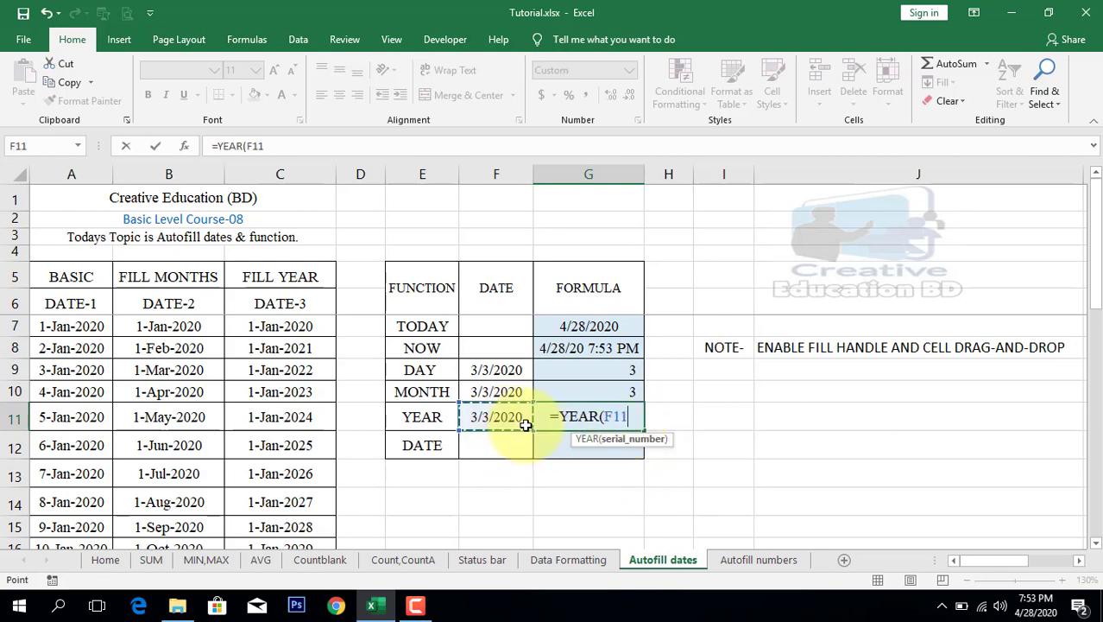
text())
key(Return)
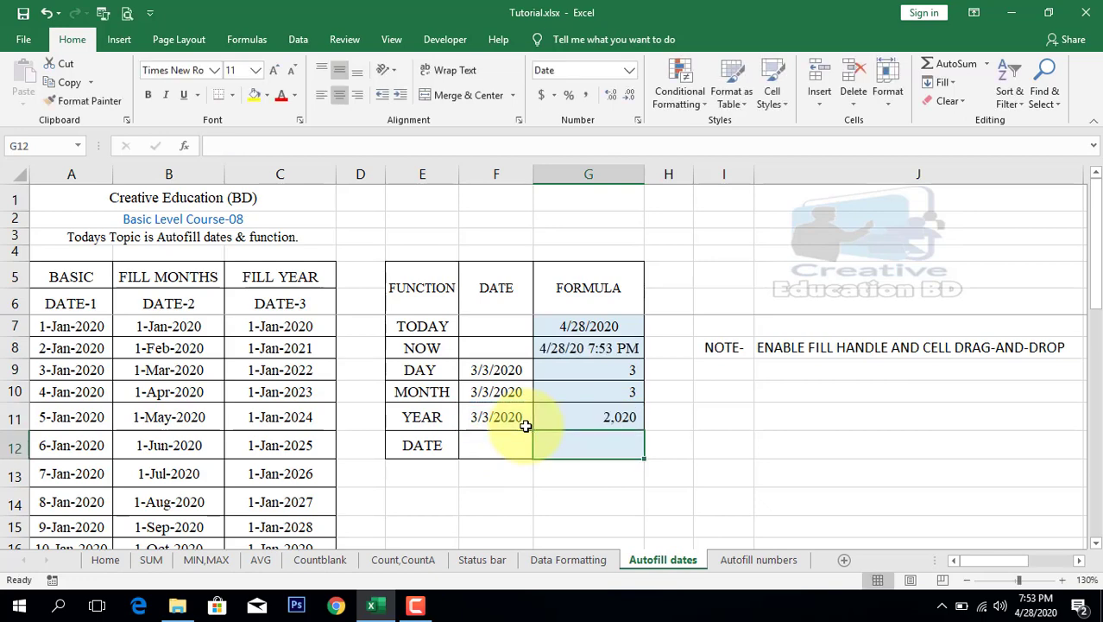
Format the YEAR result in cell G11 as Number with no decimal places.
click(611, 421)
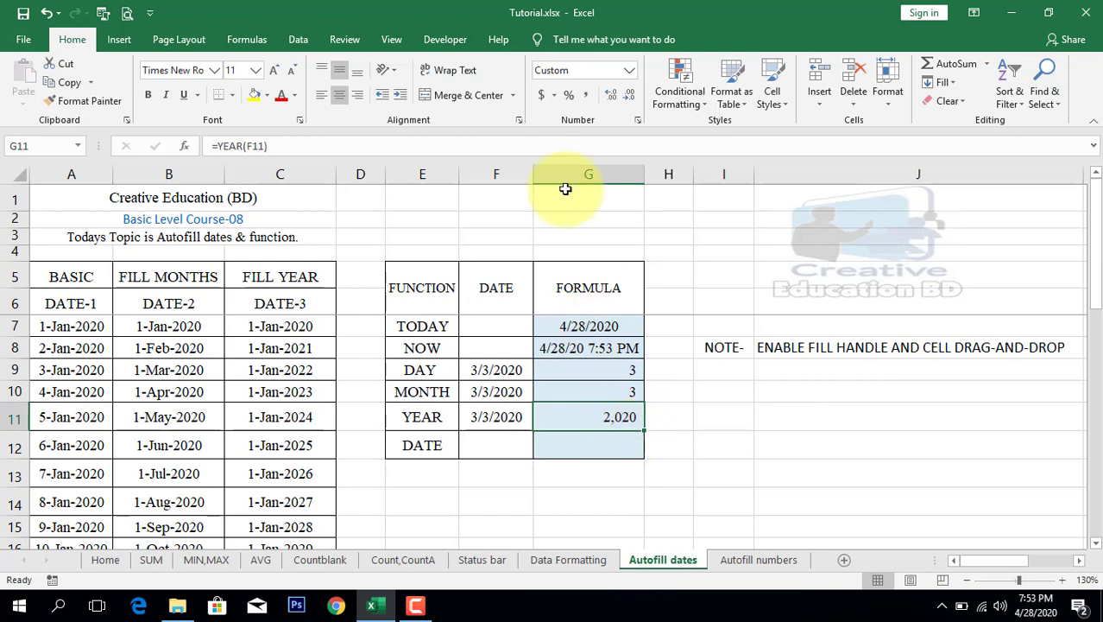
click(630, 70)
click(617, 129)
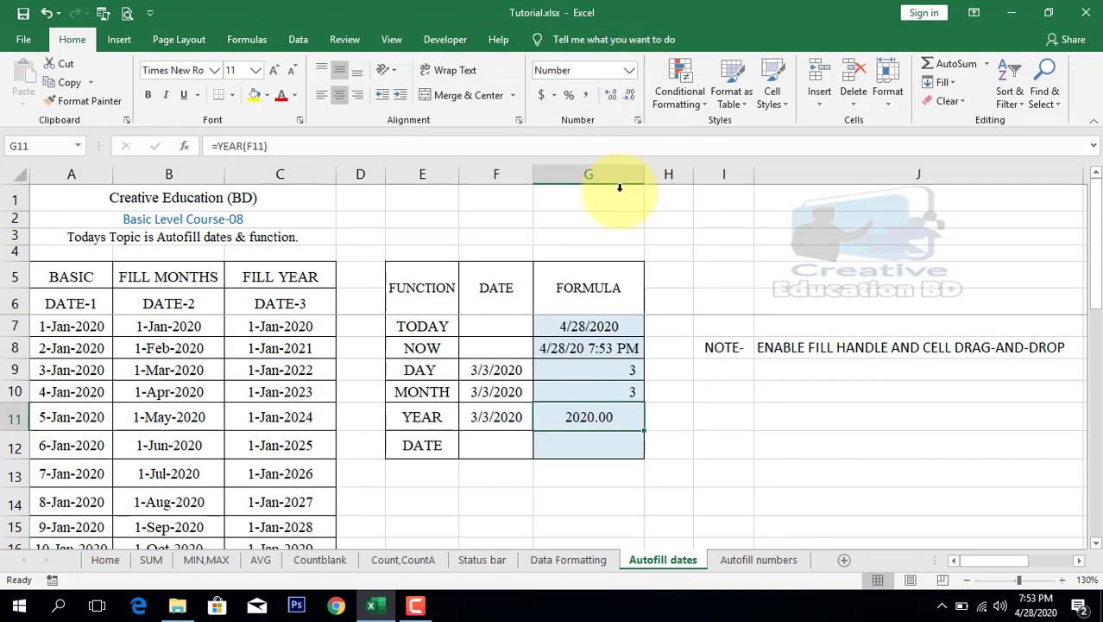
click(632, 97)
click(632, 97)
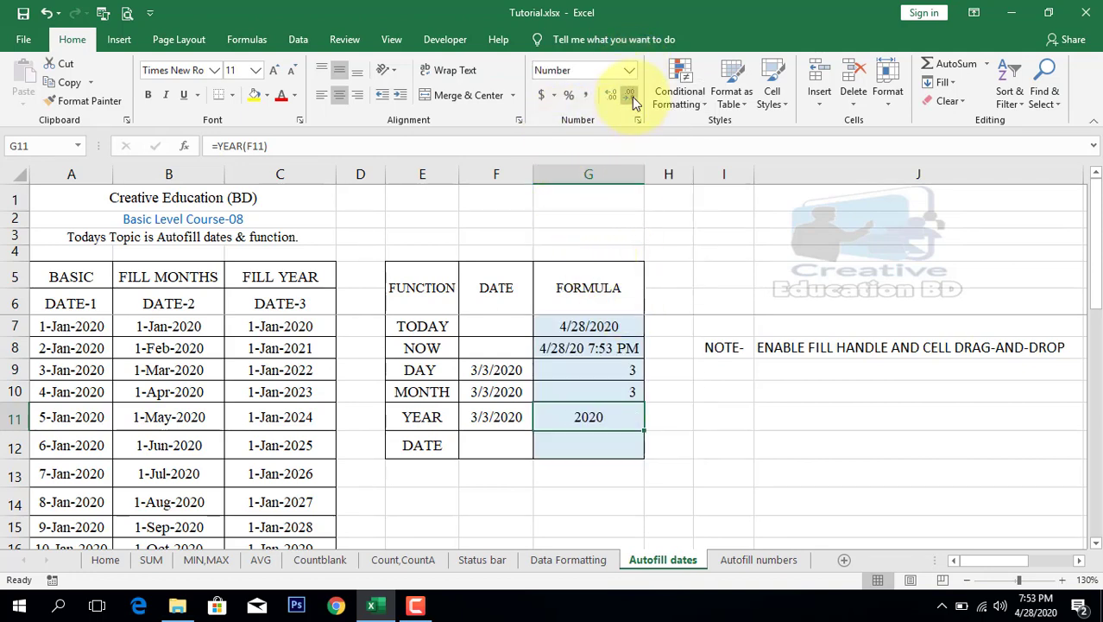
Format the DAY and MONTH results in G9:G10 as Number with no decimal places.
drag(615, 371, 616, 393)
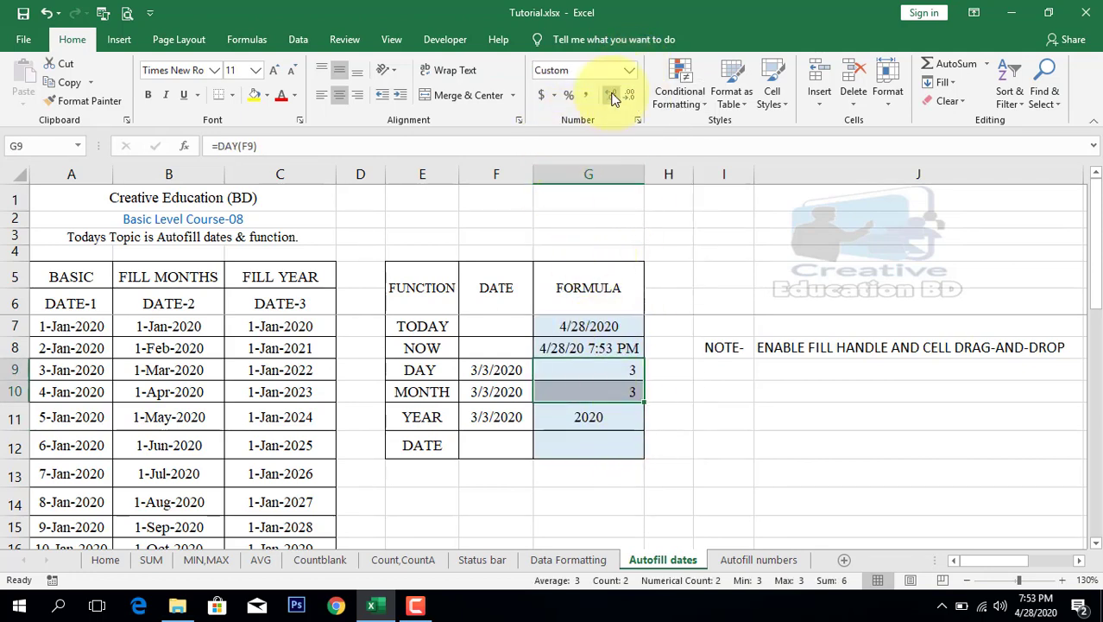
click(629, 70)
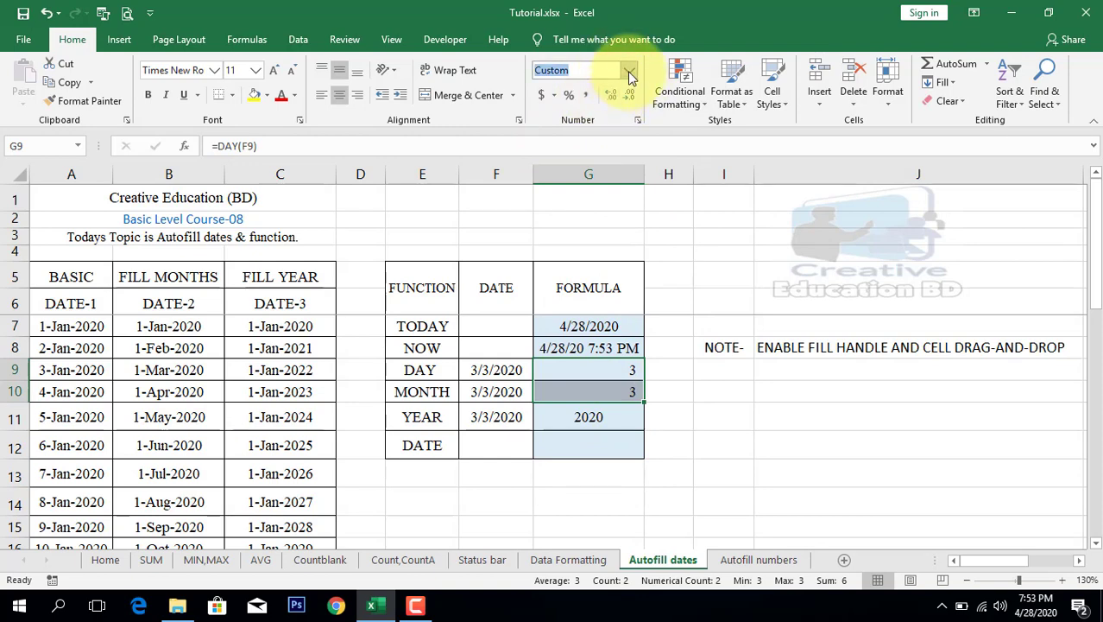
click(629, 70)
click(616, 131)
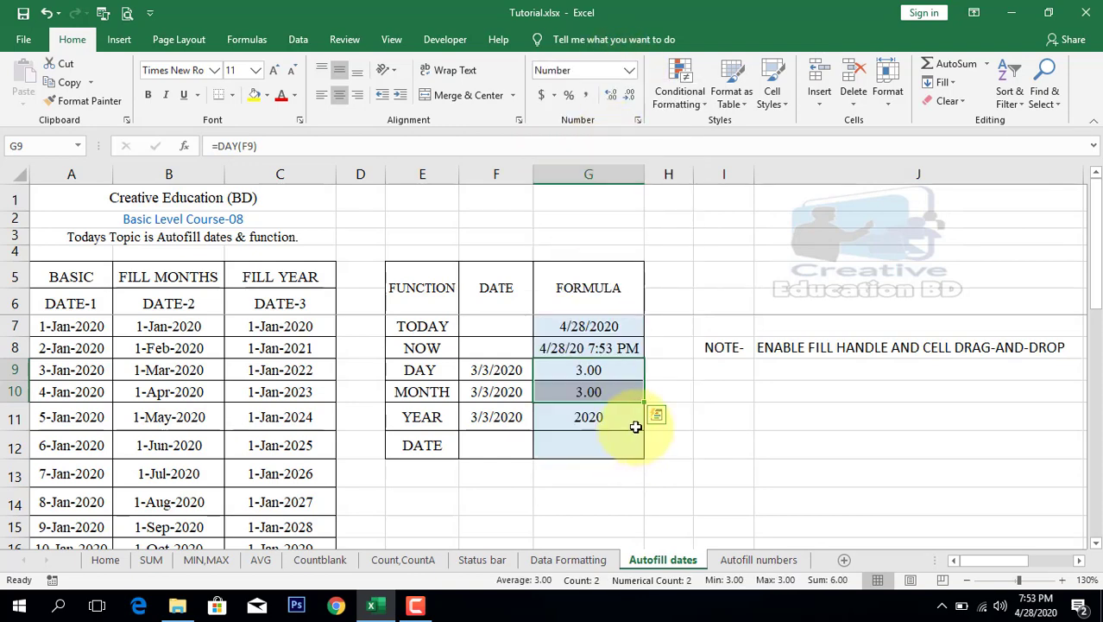
click(629, 97)
click(629, 97)
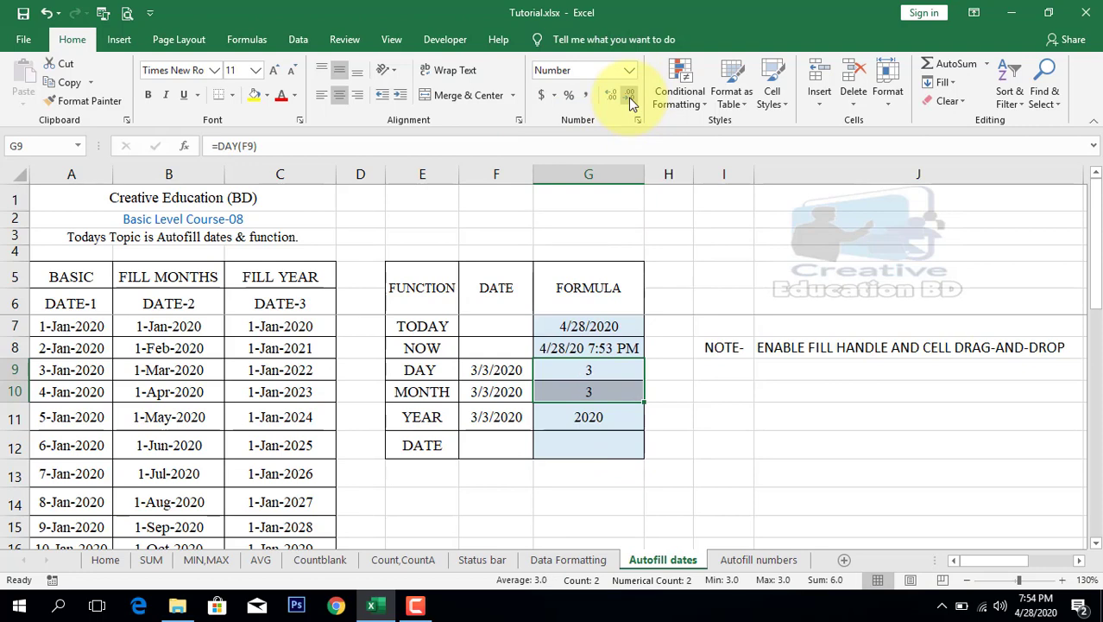
Enter the formula =DATE(G11,G10,G9) in cell G12 to combine the extracted year, month and day into a date.
click(586, 446)
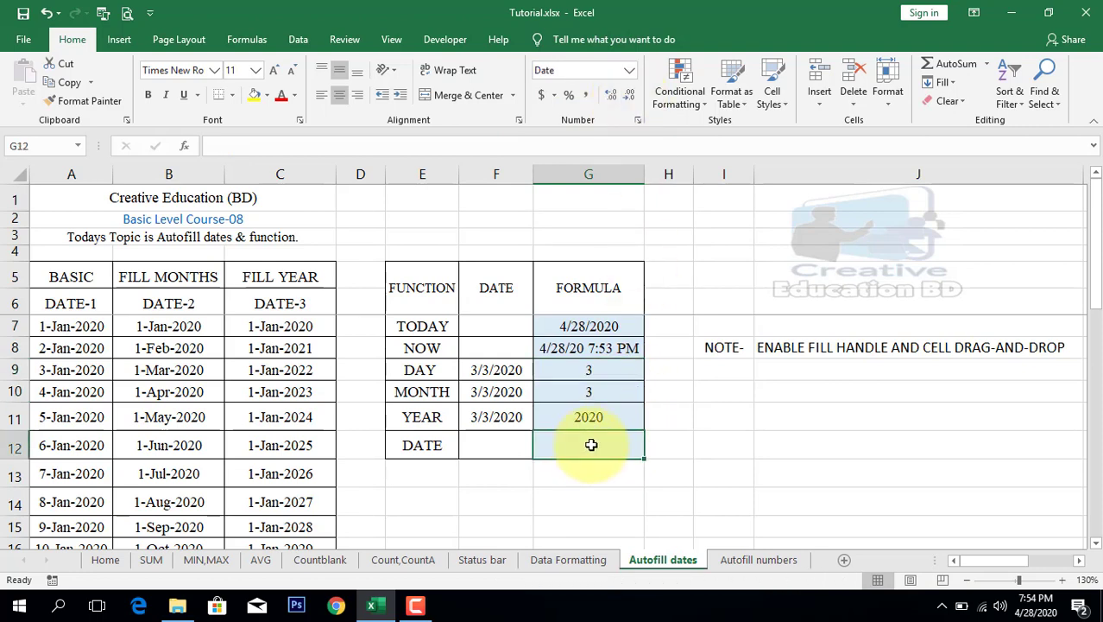
click(613, 371)
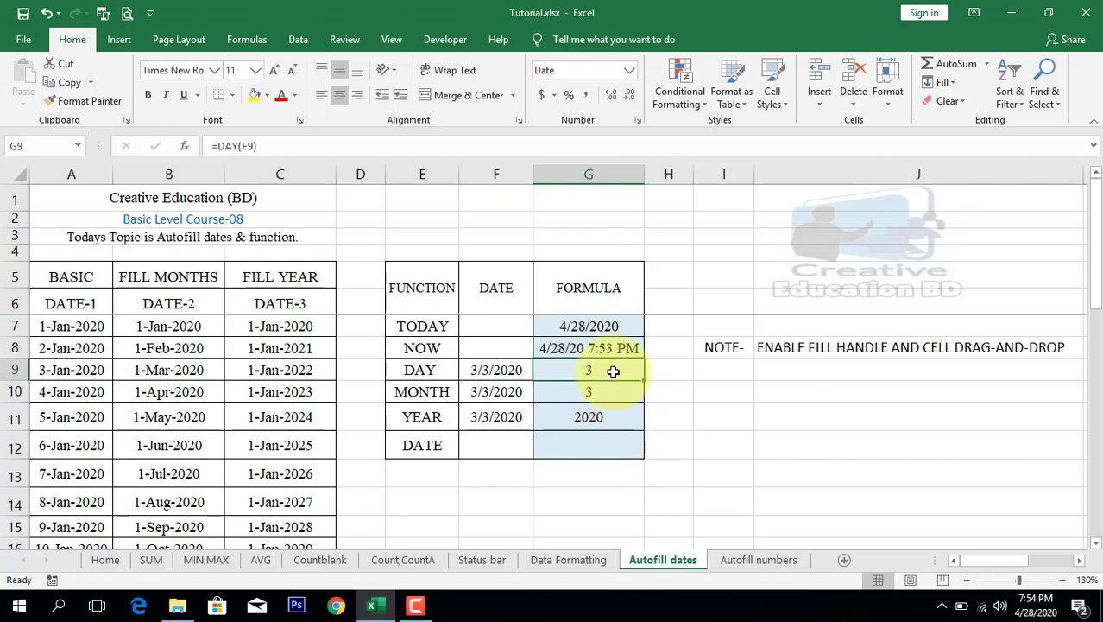
click(596, 391)
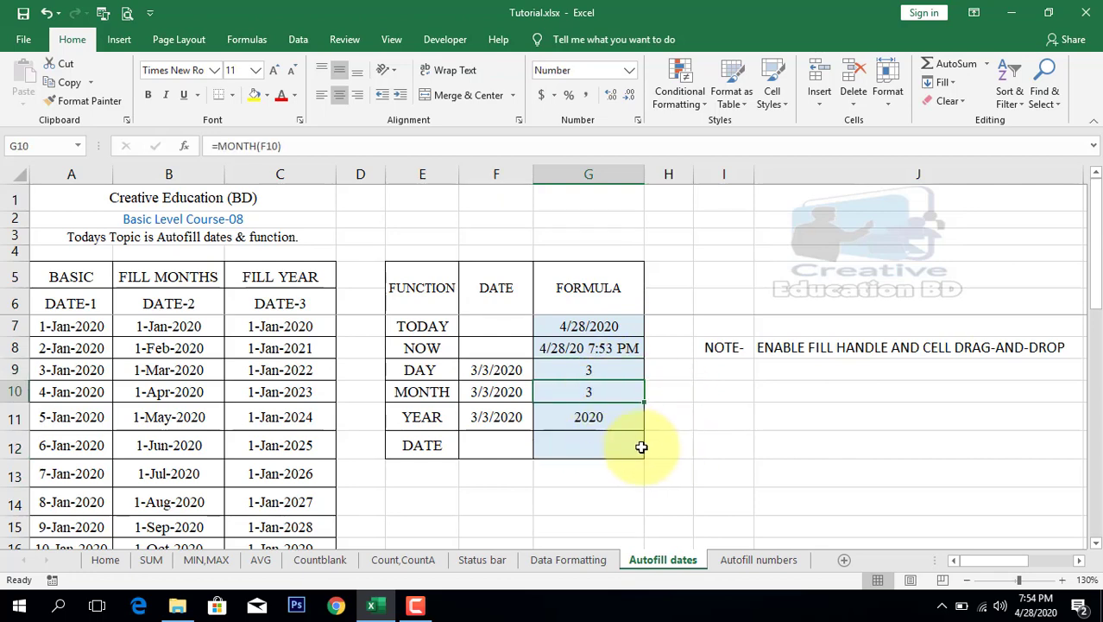
click(597, 418)
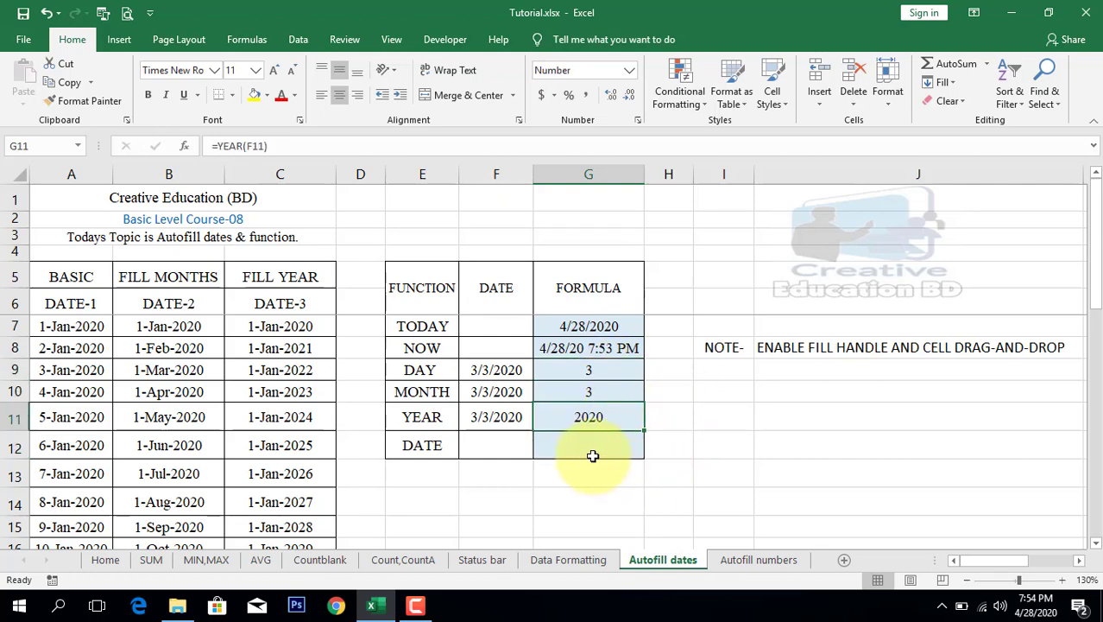
click(591, 445)
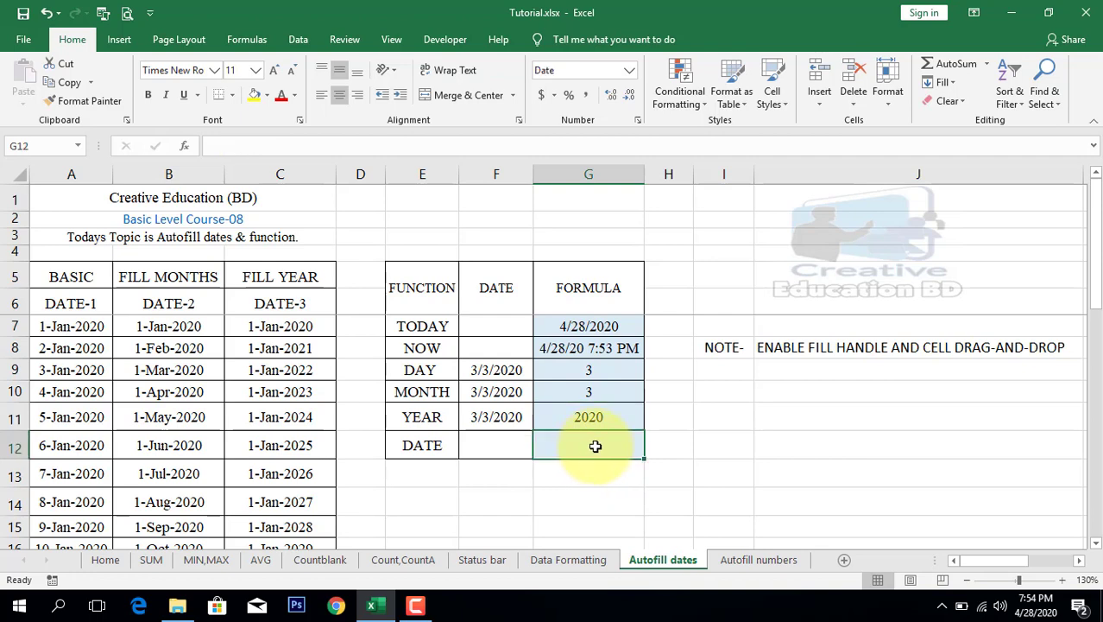
double_click(595, 446)
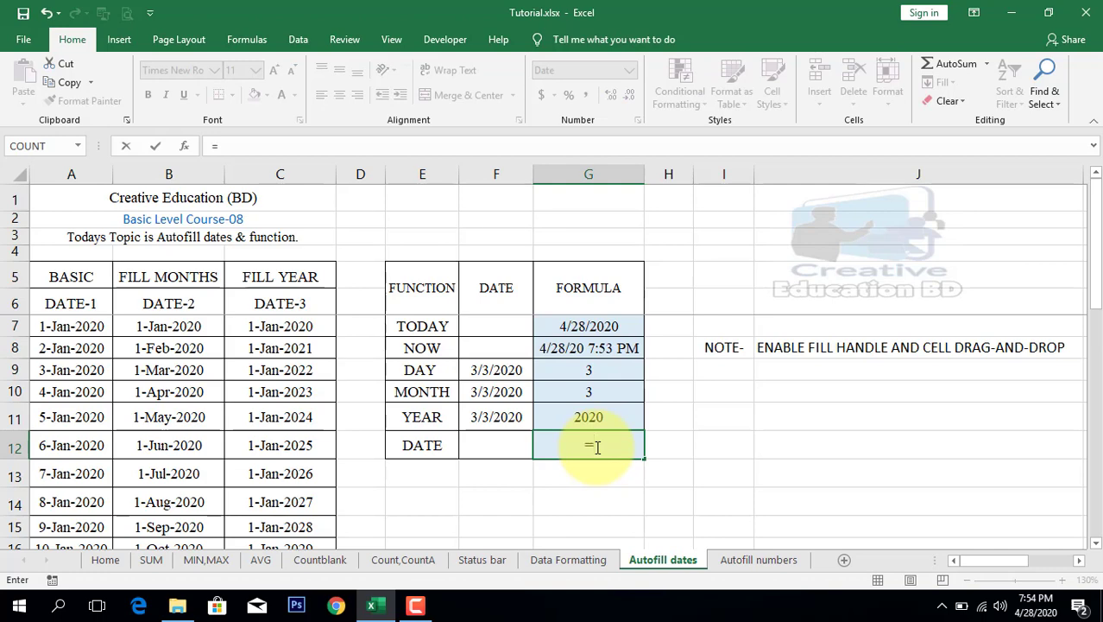
text(date)
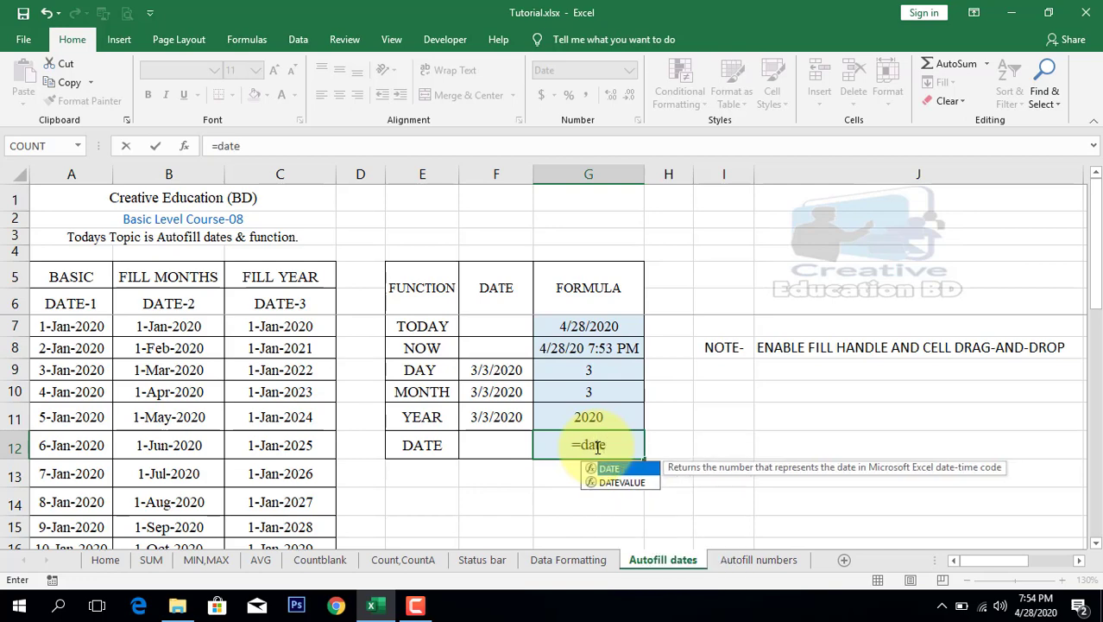
key(Tab)
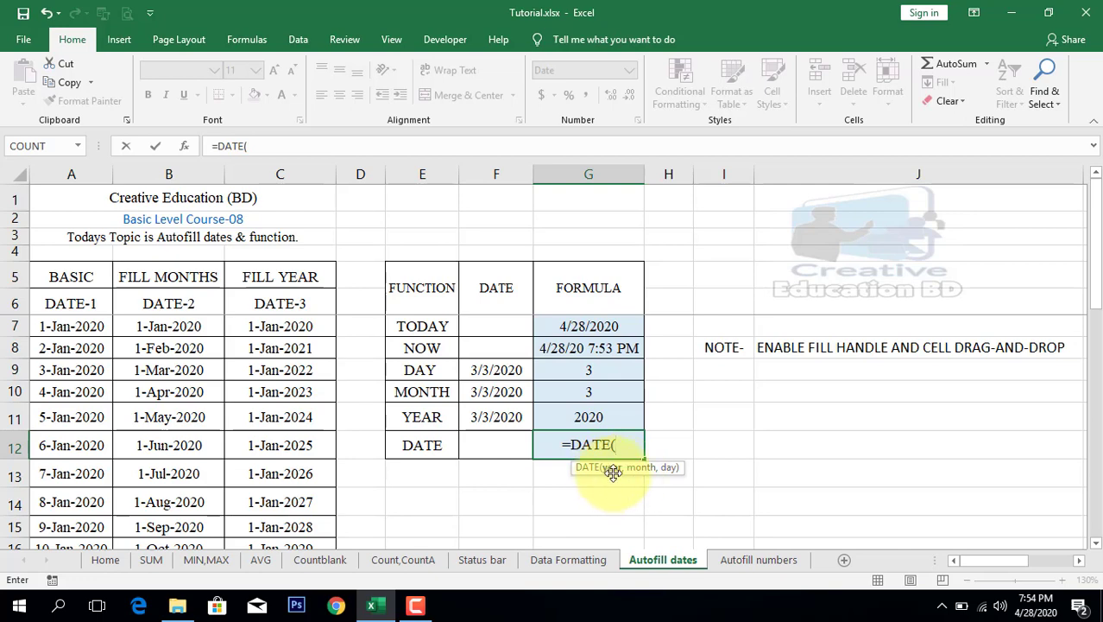
click(595, 416)
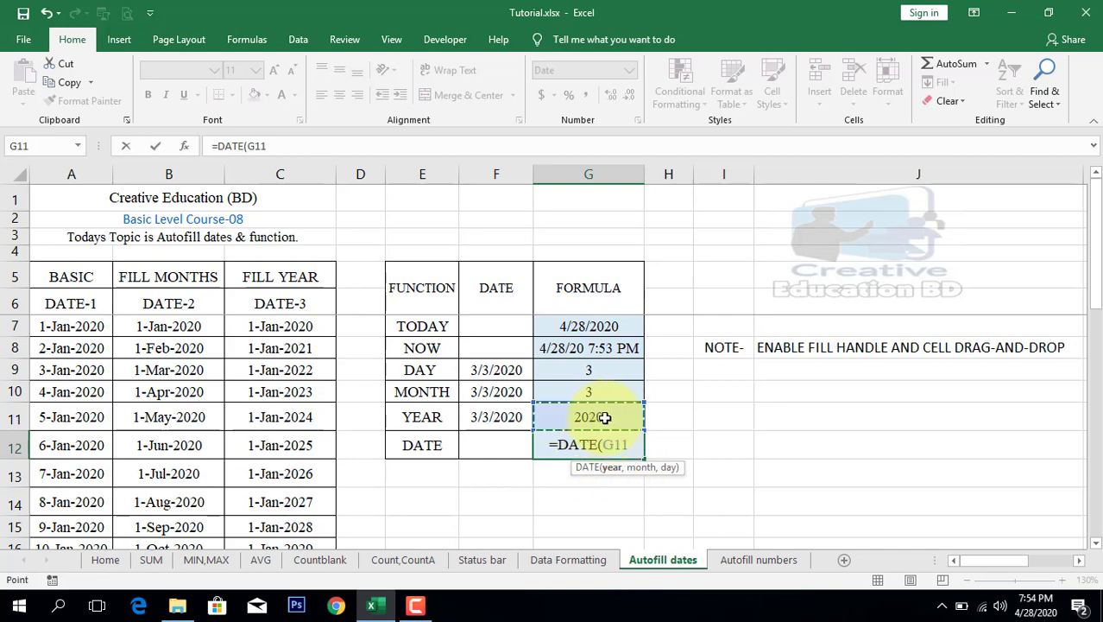
text(,)
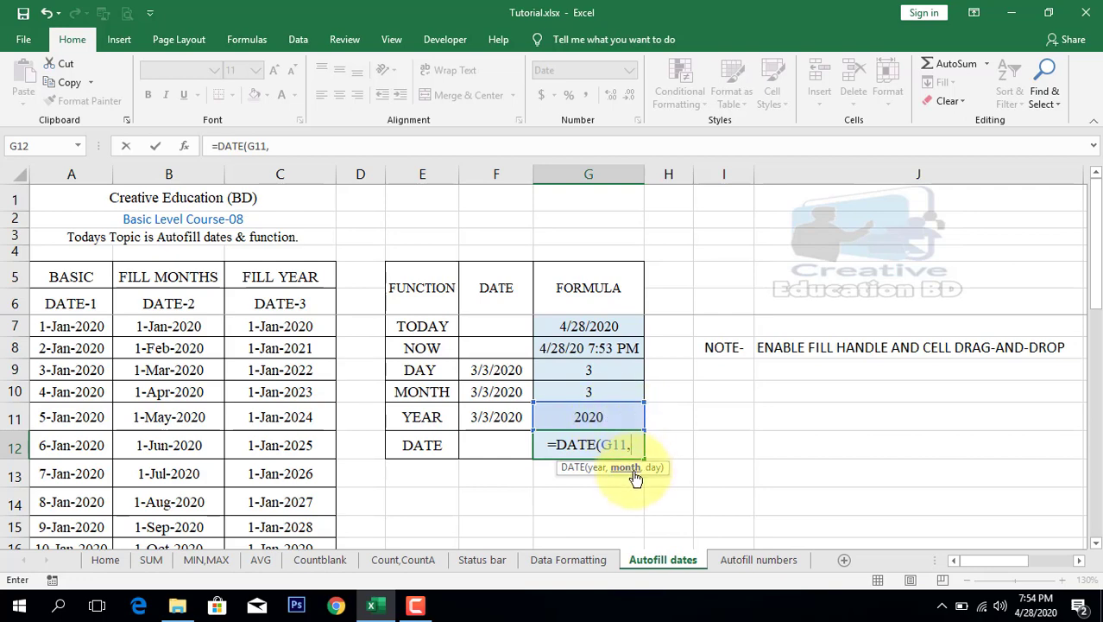
click(612, 395)
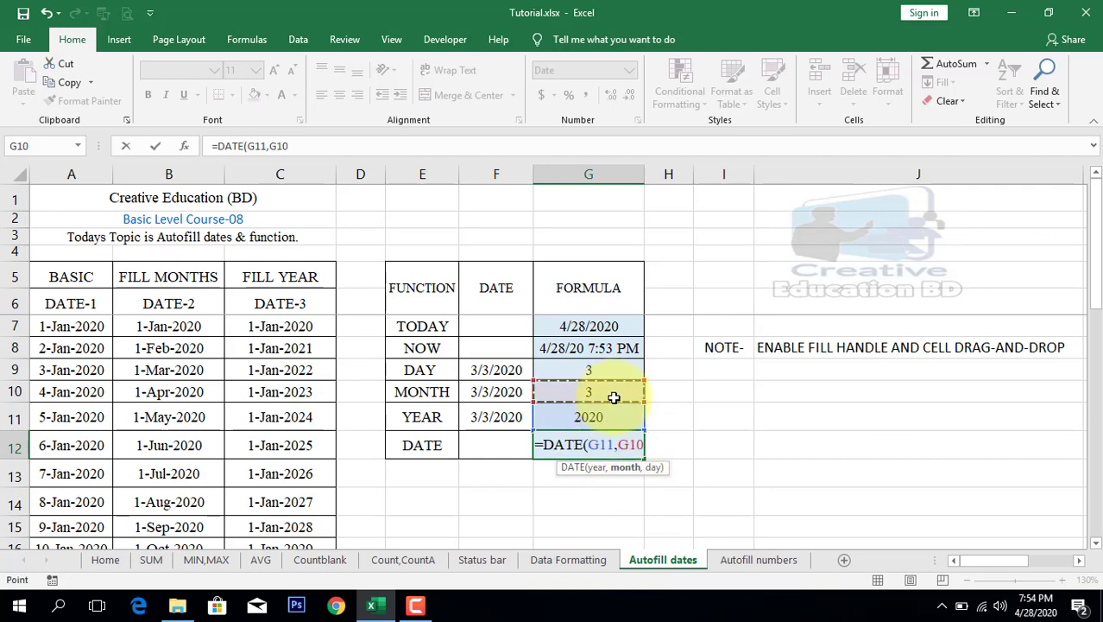
text(,)
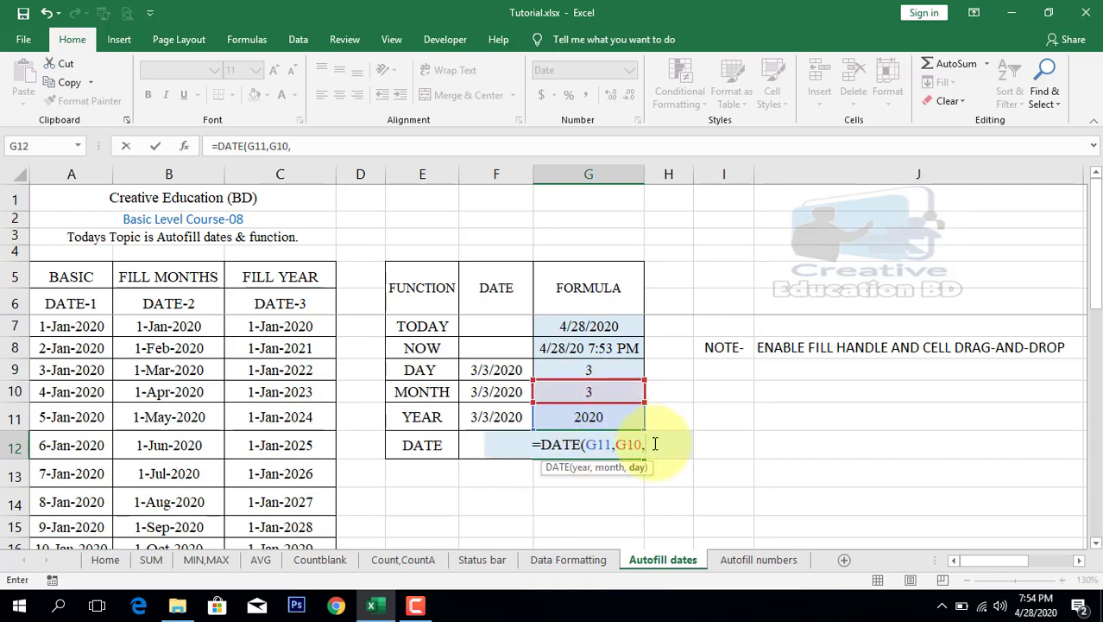
click(607, 376)
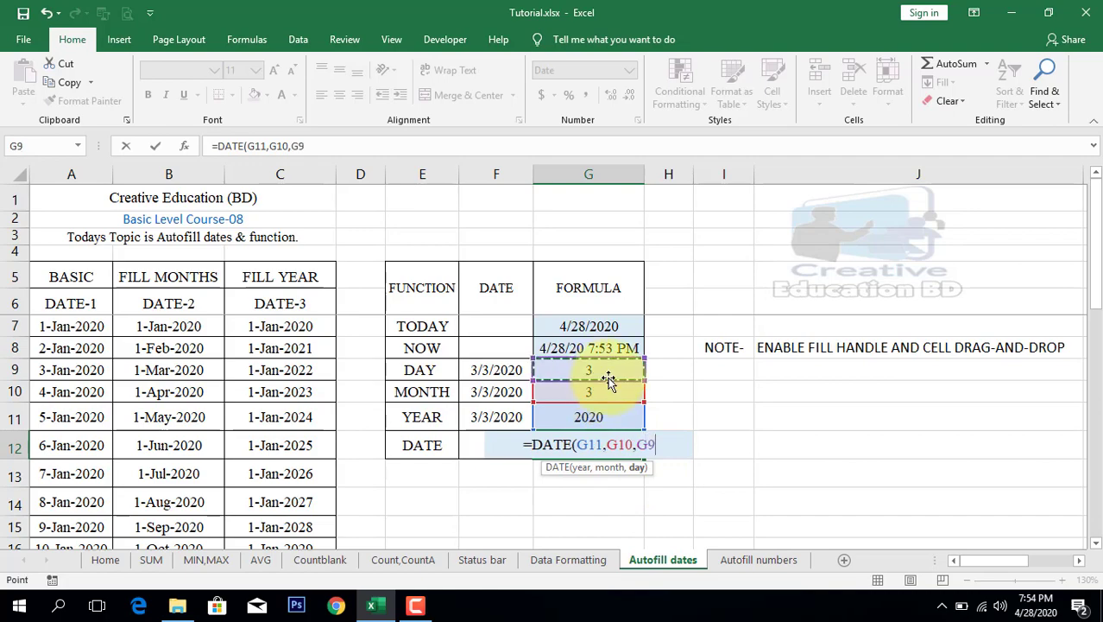
key(Return)
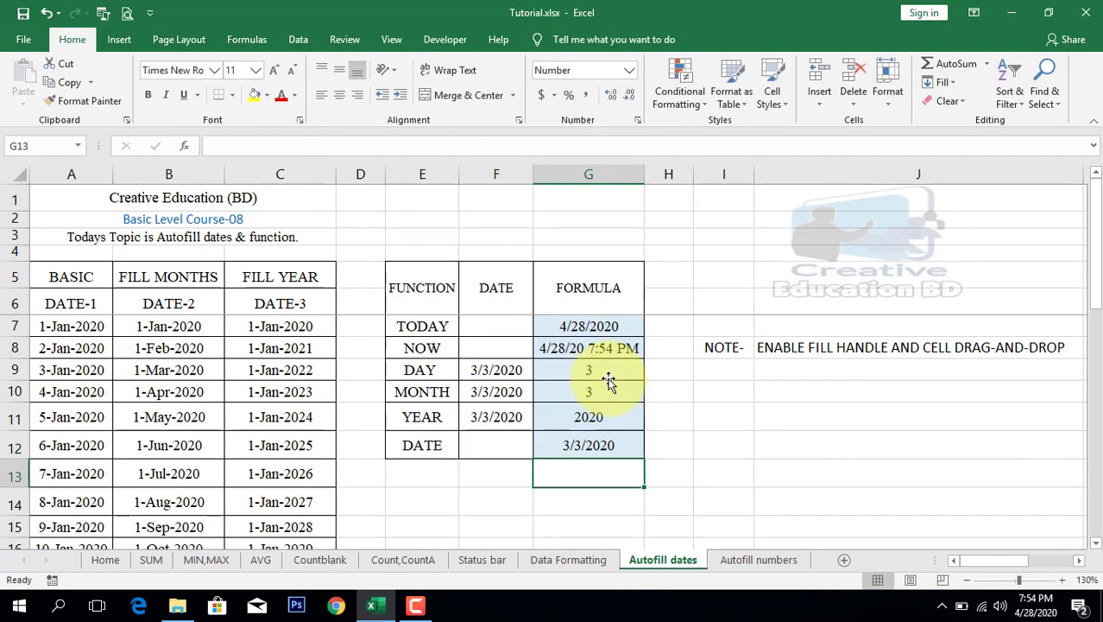
key(Up)
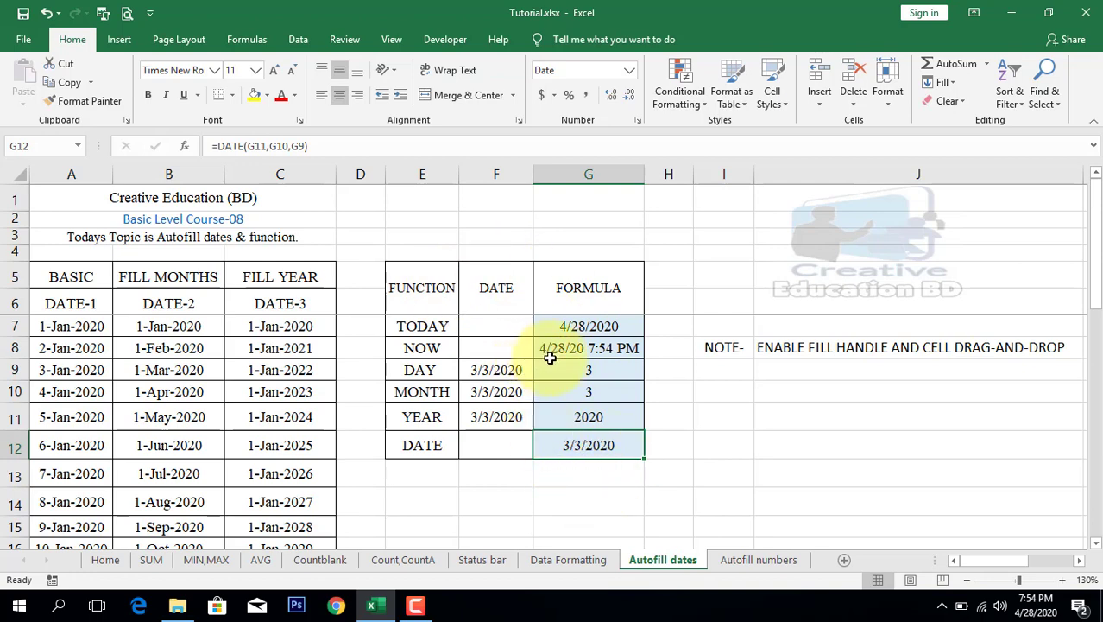
Change the month of the date in cell F9 to 4, making it 4/3/2020.
click(497, 368)
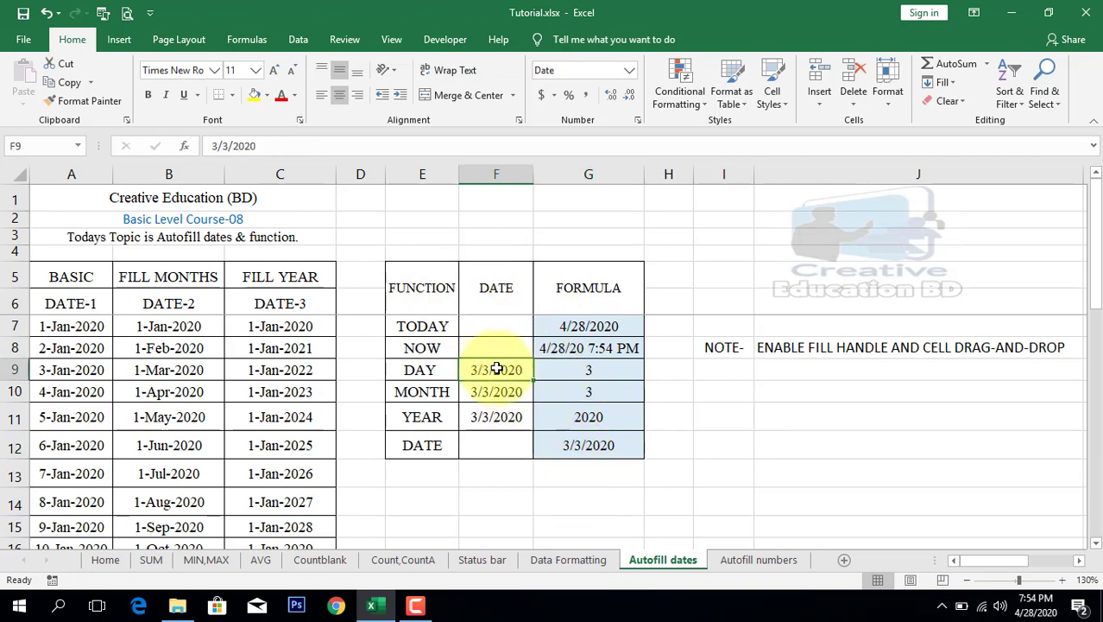
double_click(216, 146)
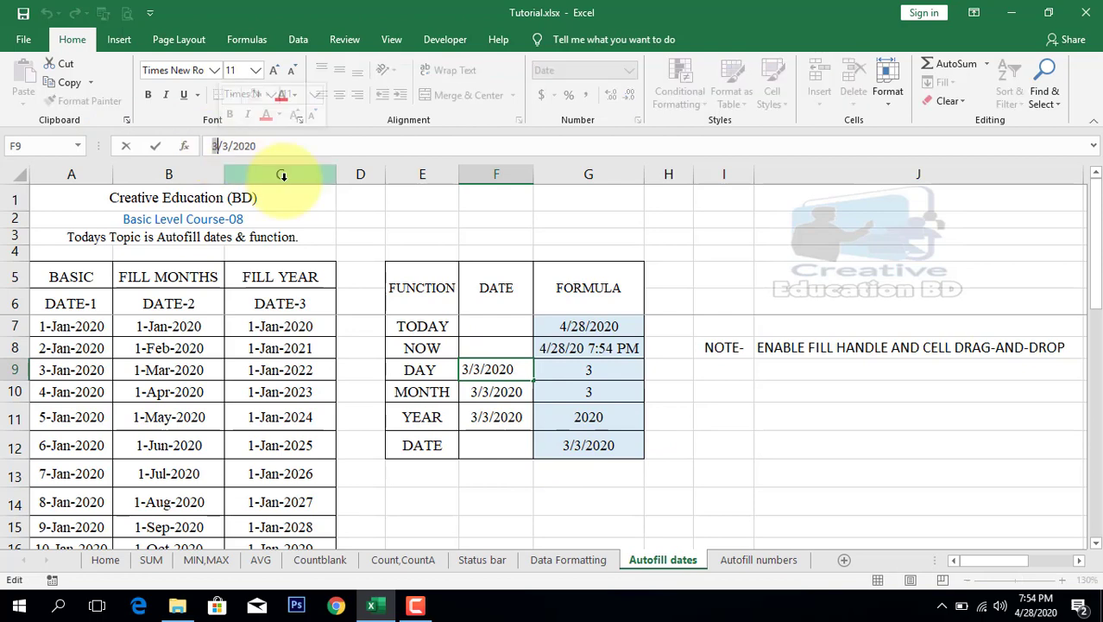
text(4)
key(Return)
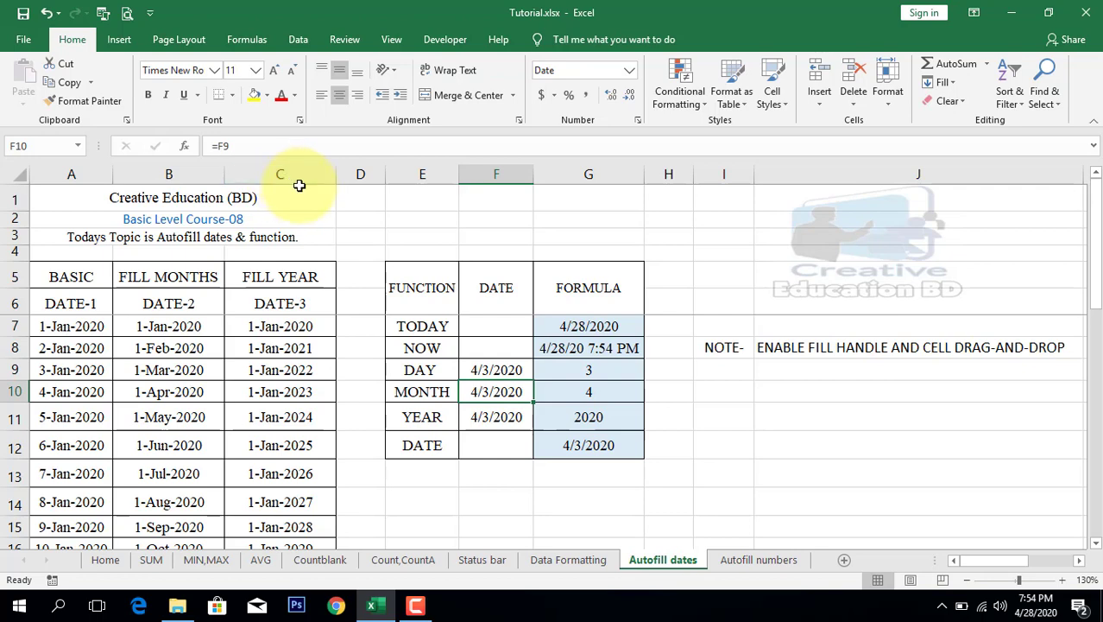
Examine the DAY, MONTH, YEAR and DATE rows of the function table, including the cell references in the G12 formula.
click(581, 372)
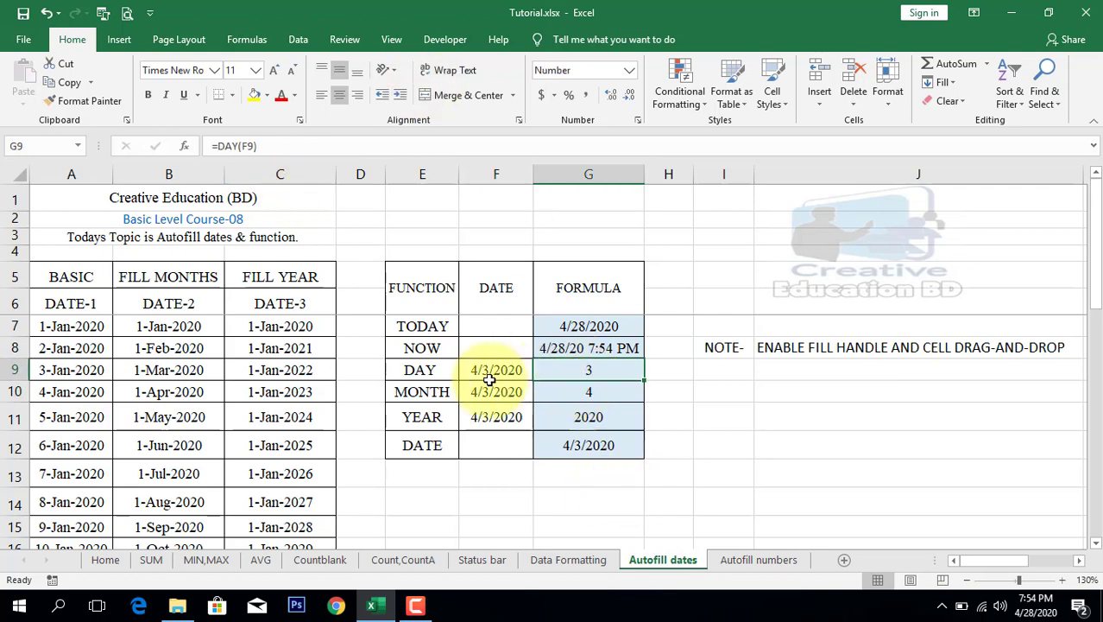
click(430, 394)
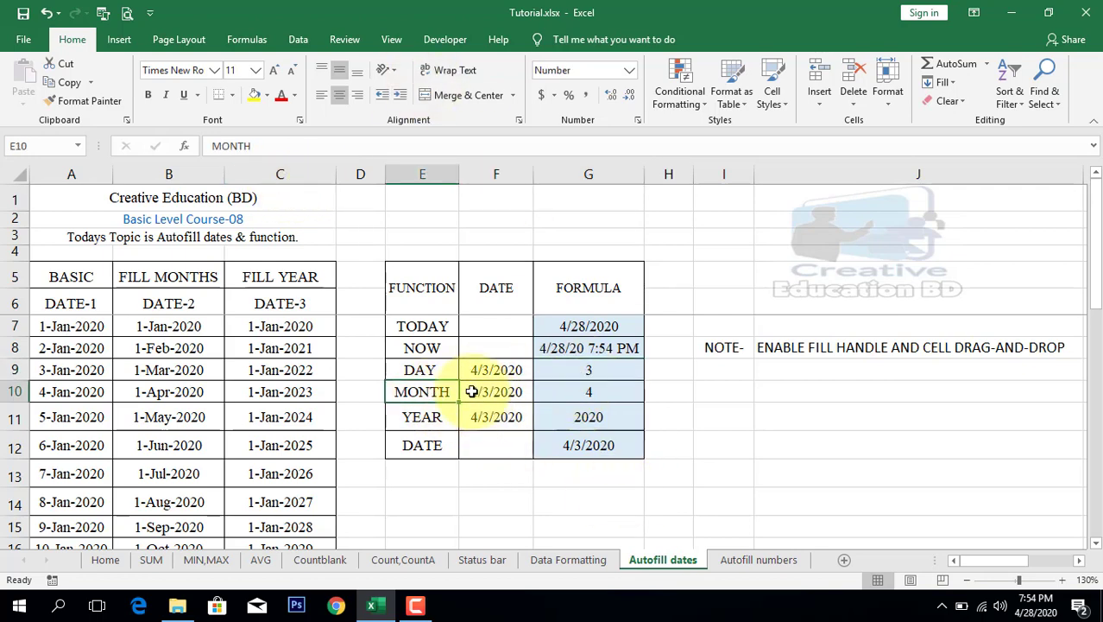
click(479, 393)
click(585, 394)
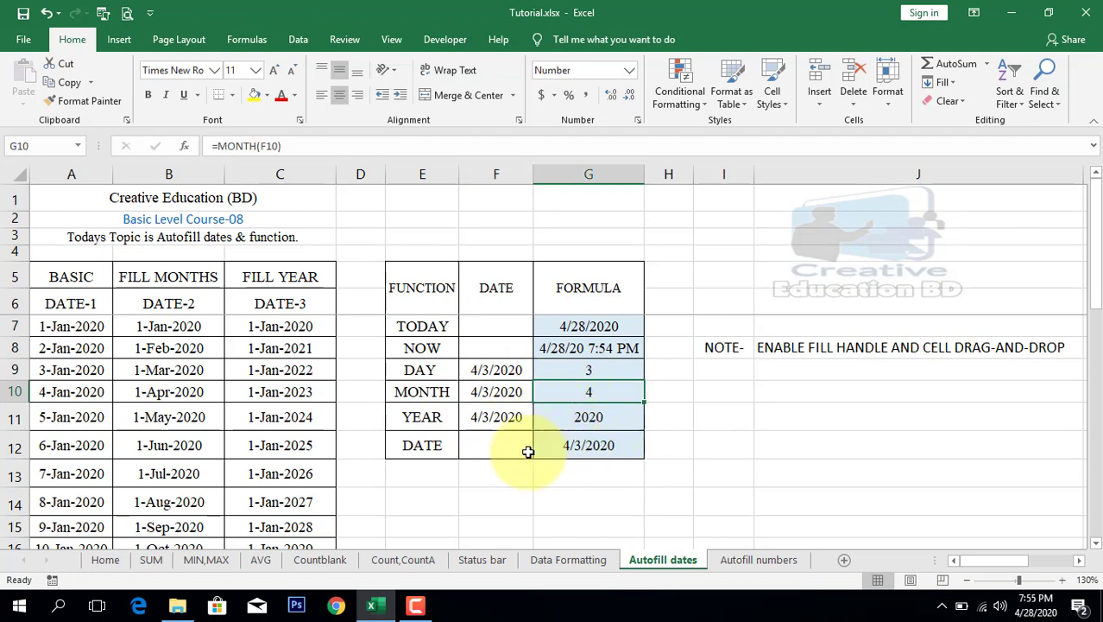
click(466, 417)
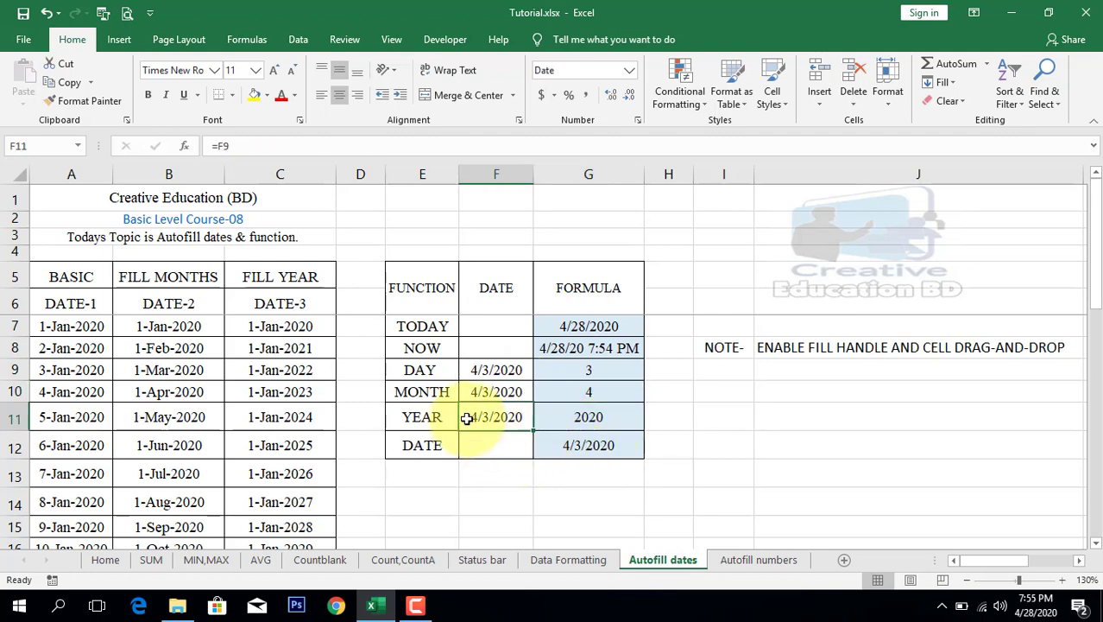
click(586, 446)
double_click(606, 448)
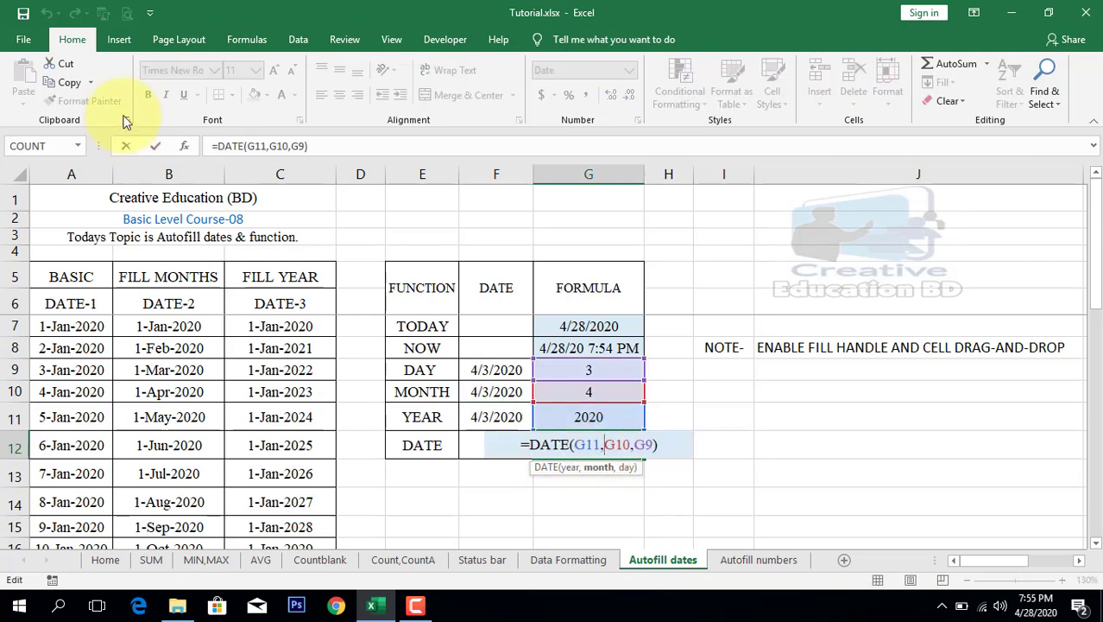
click(155, 146)
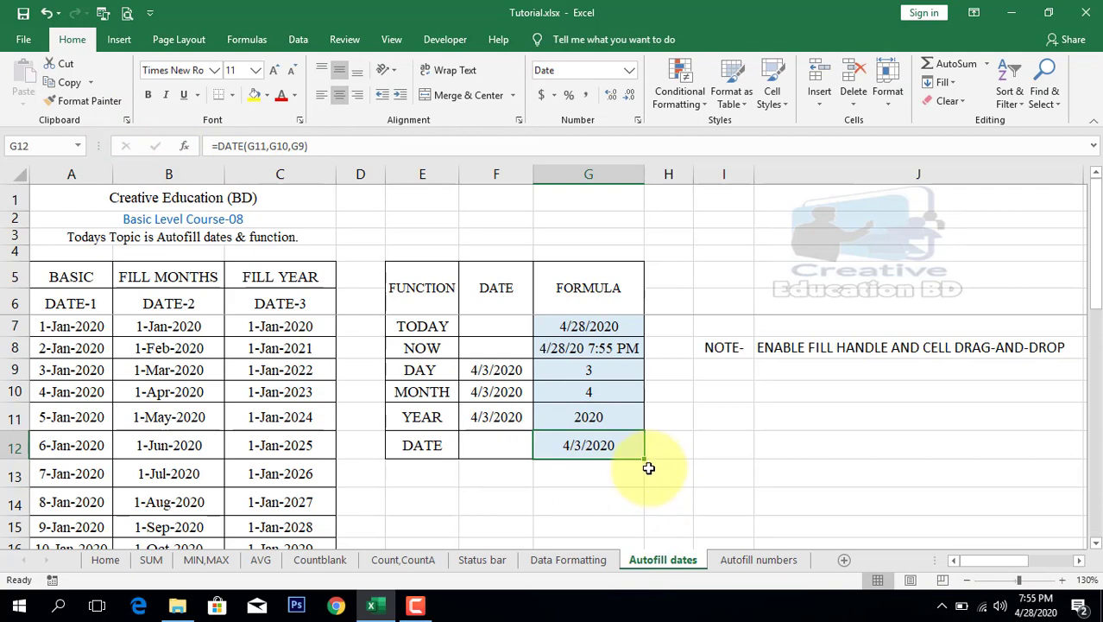
View the Autofill numbers sheet by following the links through the Home index, and return to the Autofill dates sheet.
click(199, 221)
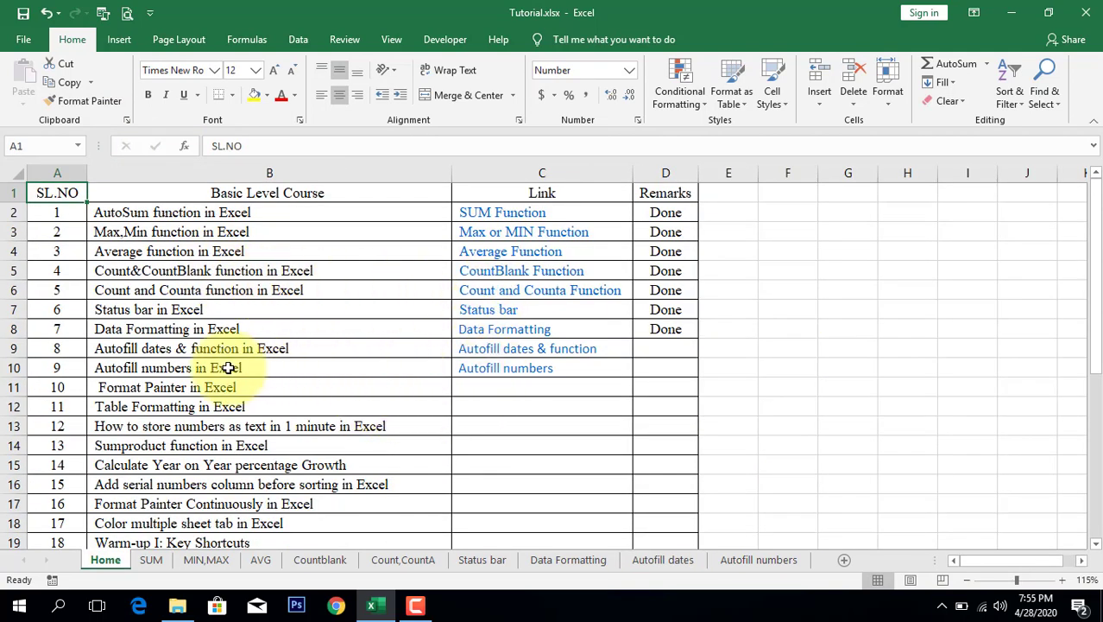
click(494, 375)
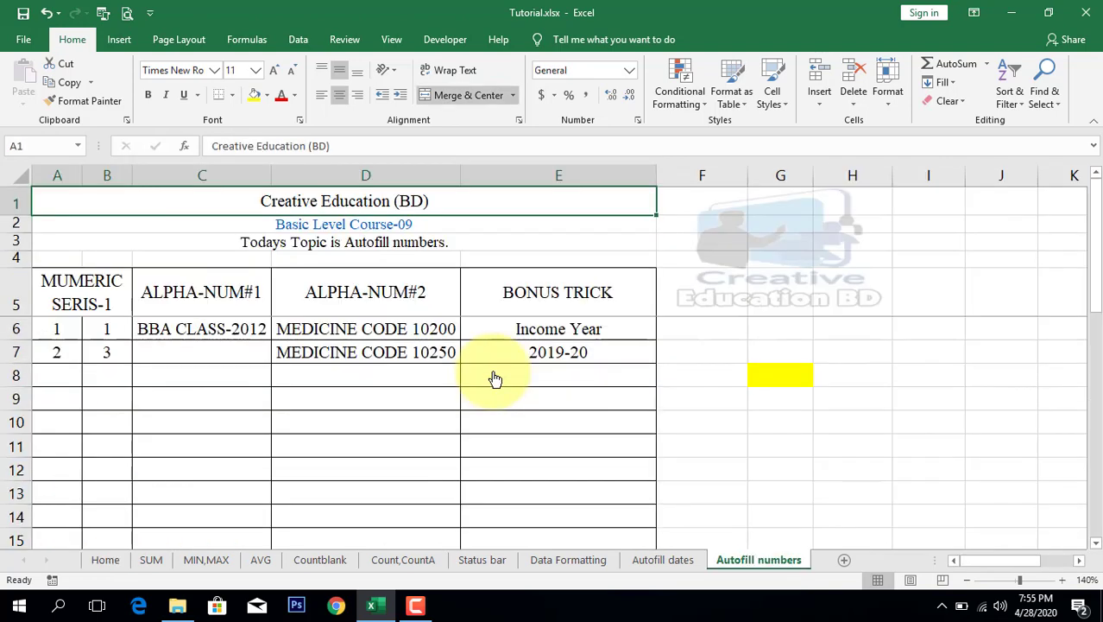
click(648, 557)
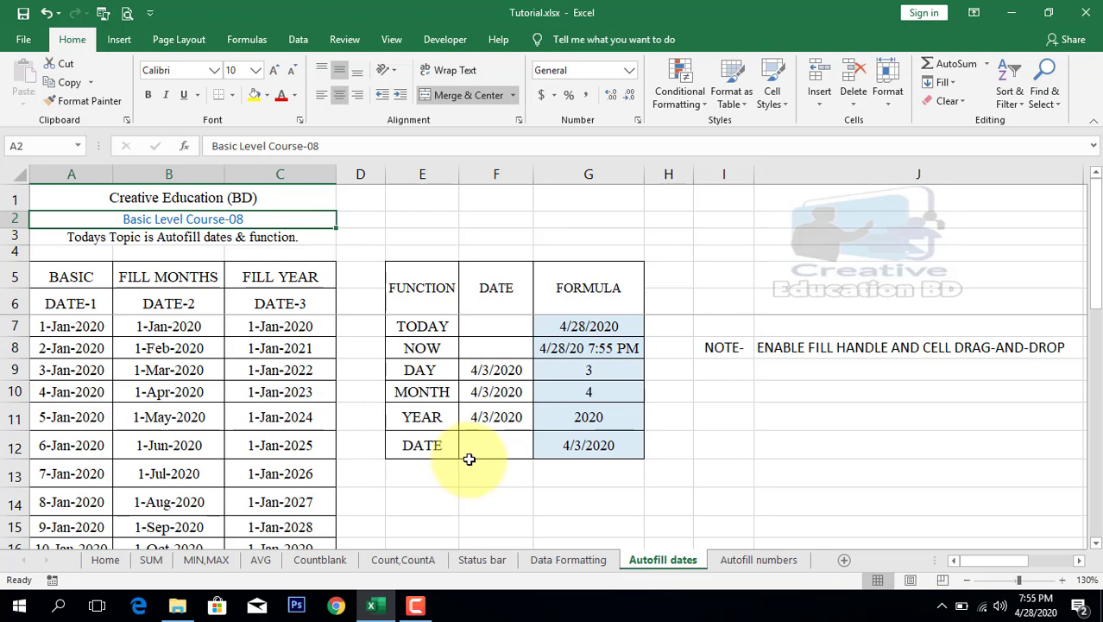
click(416, 606)
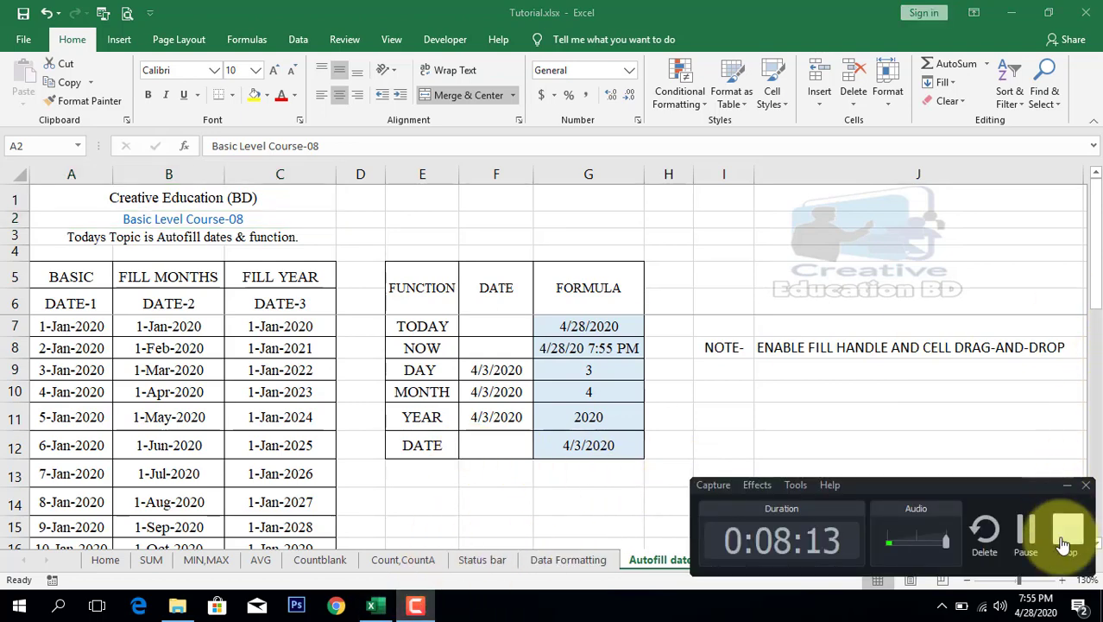